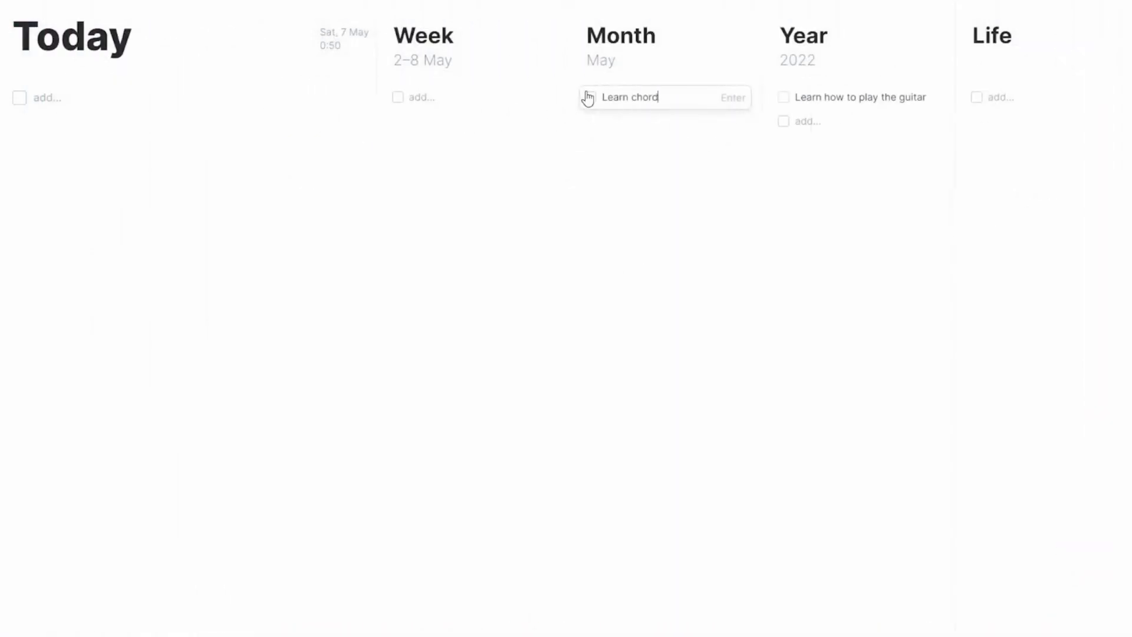
# Step: Add 'Learn chords' as a goal in the Month column
pyautogui.press('Return')
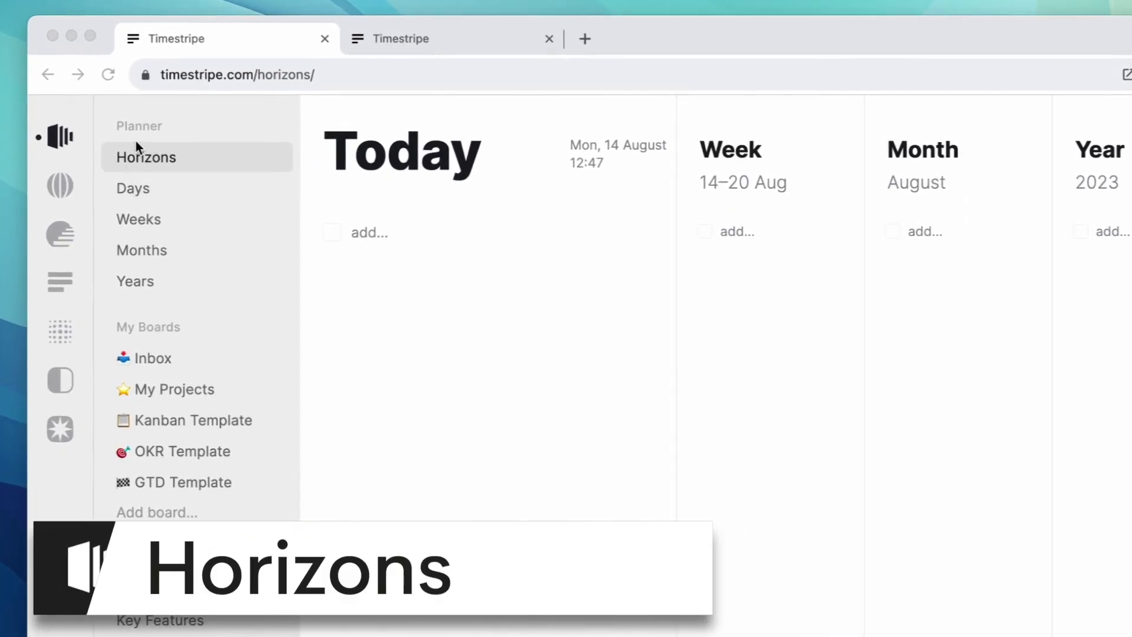
pyautogui.click(160, 169)
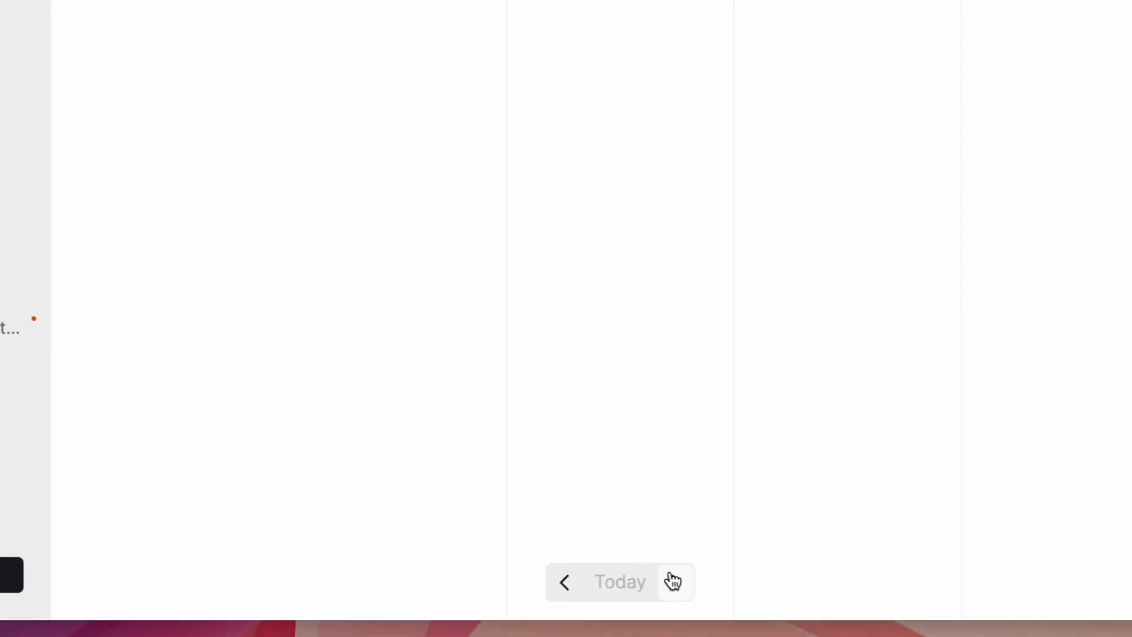
pyautogui.click(565, 582)
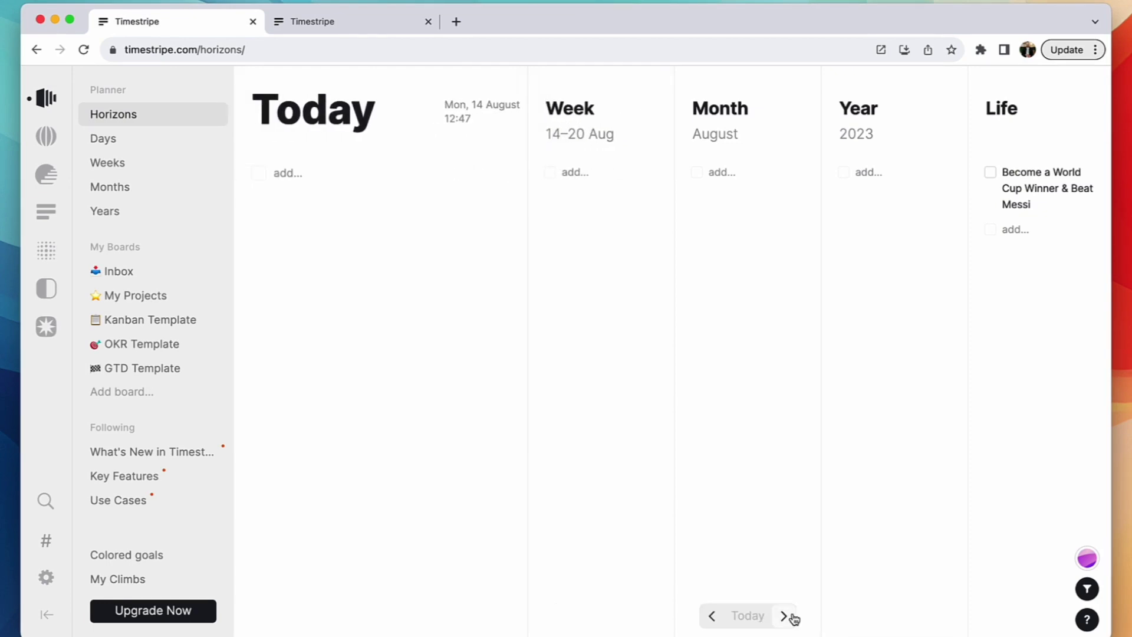
pyautogui.click(786, 617)
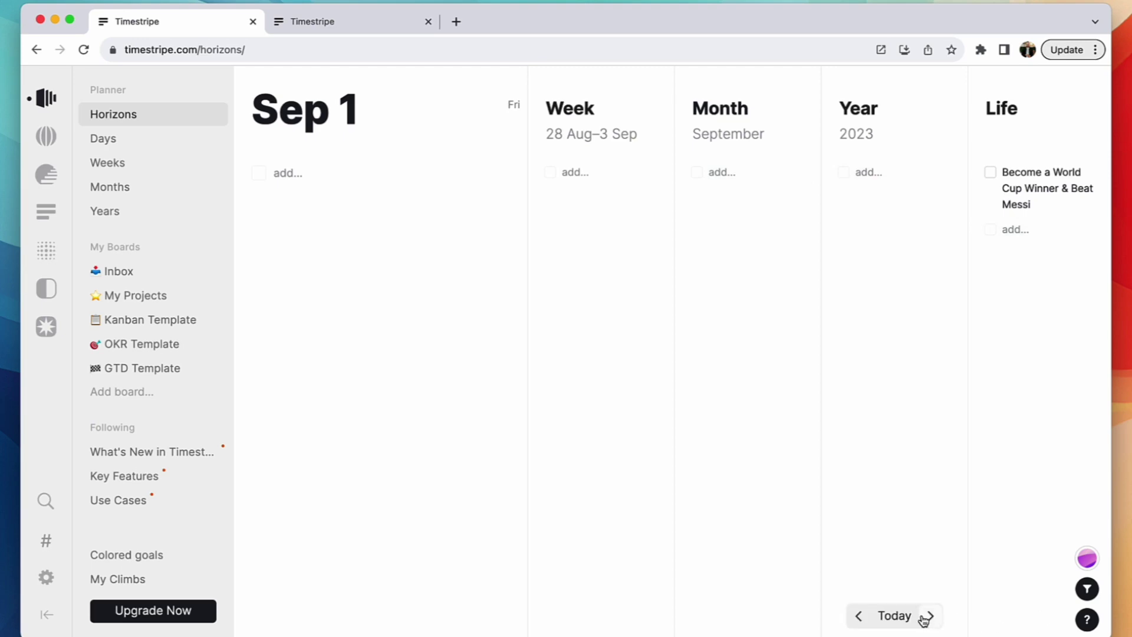
pyautogui.click(938, 619)
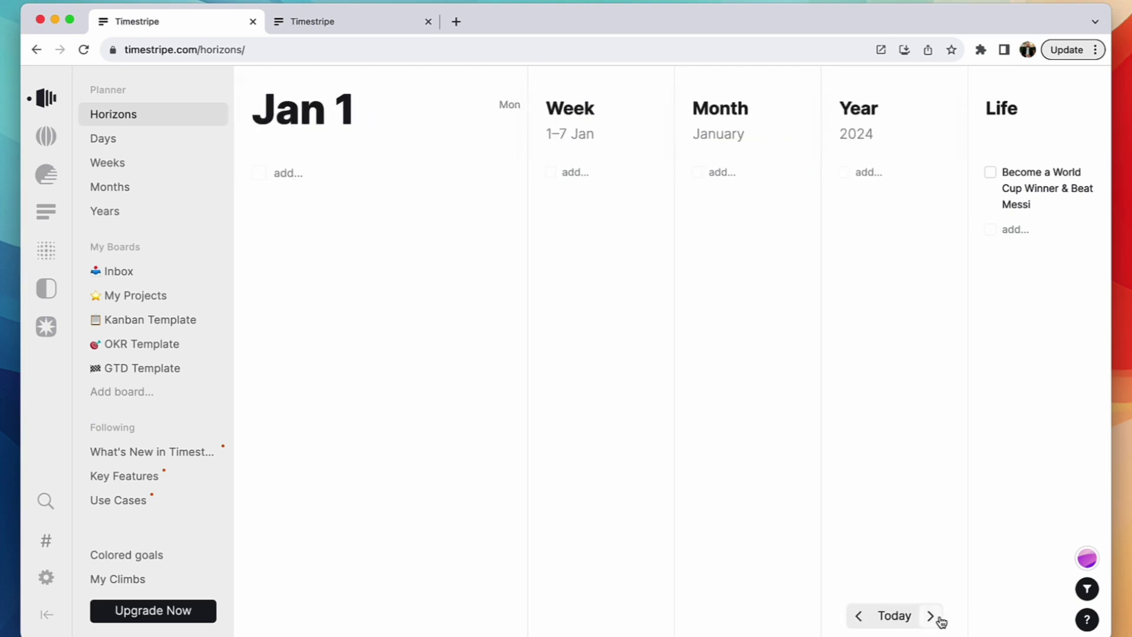
pyautogui.click(862, 617)
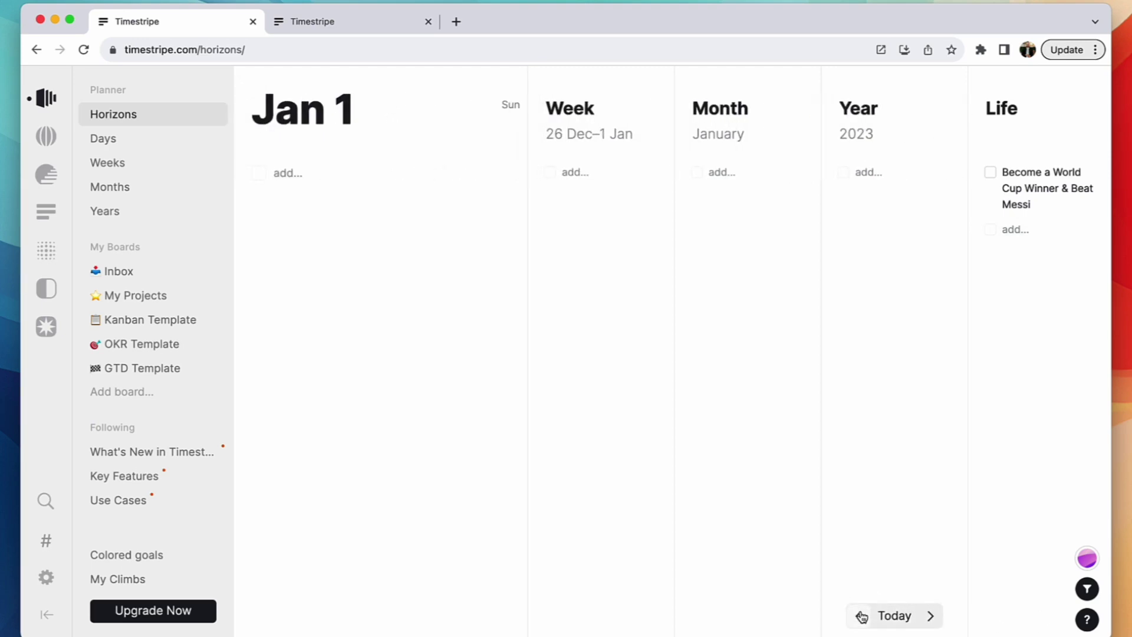
pyautogui.click(861, 617)
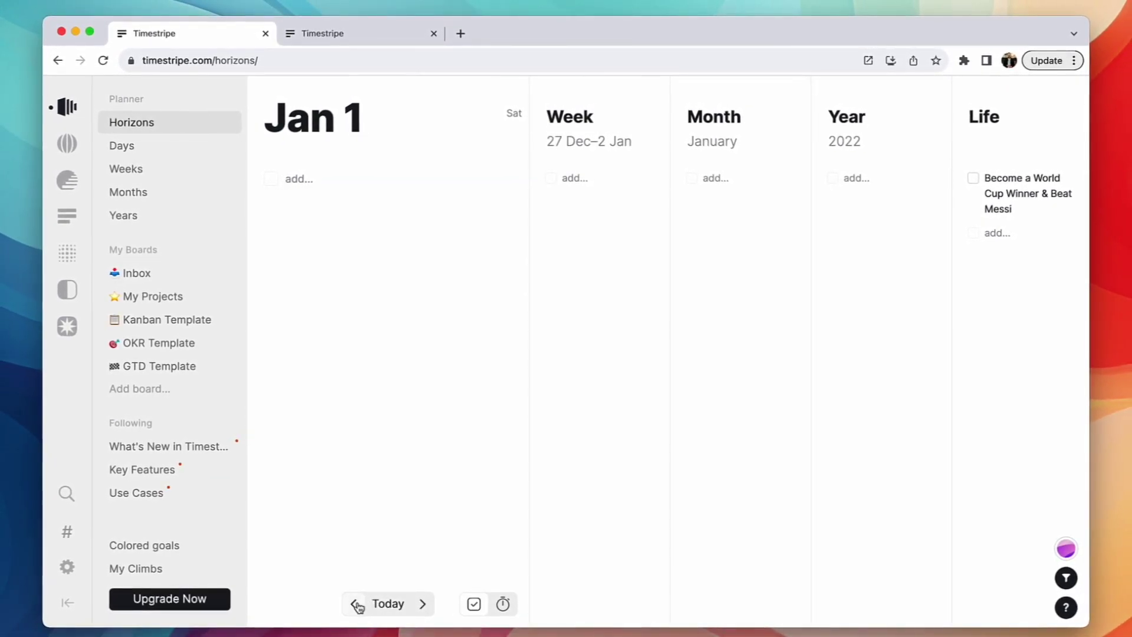
pyautogui.click(352, 606)
pyautogui.click(352, 606)
pyautogui.click(353, 604)
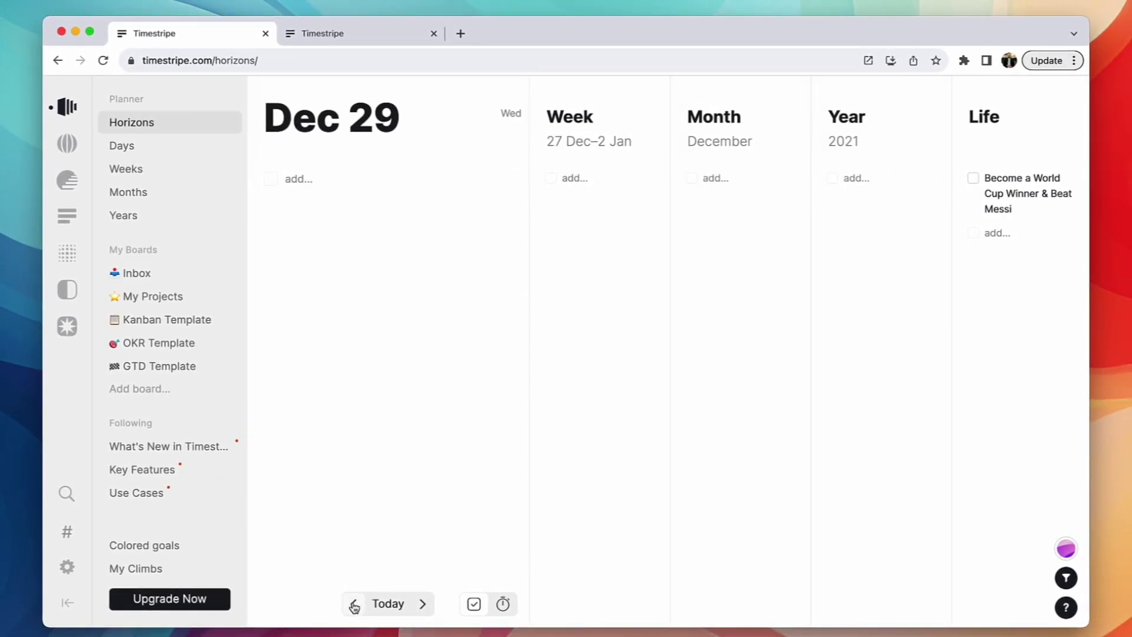
pyautogui.click(388, 603)
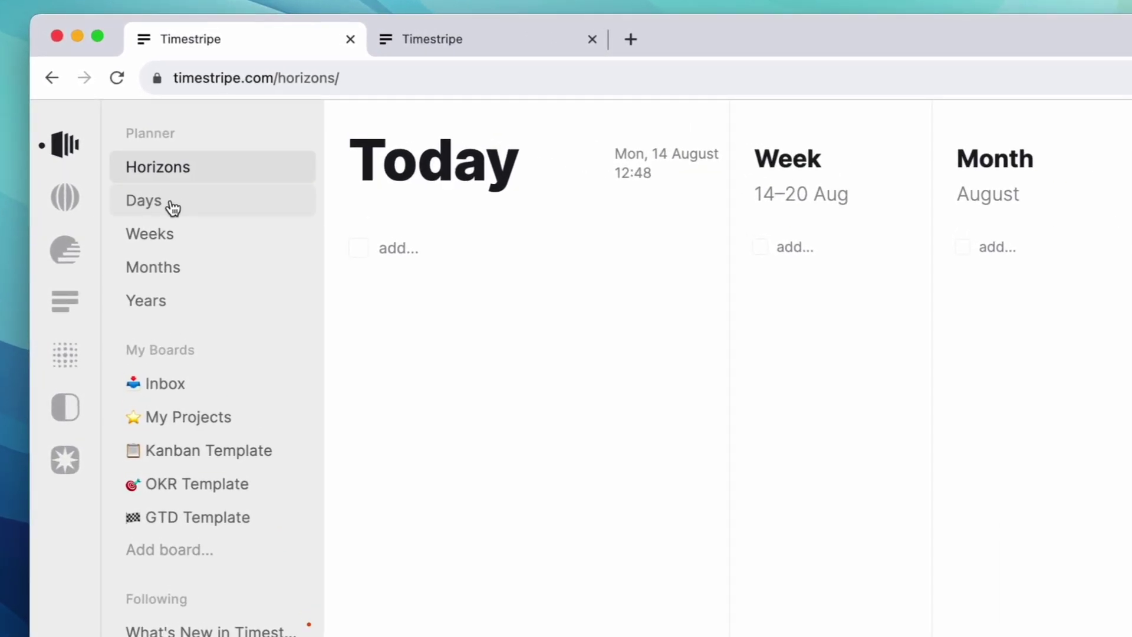
# Step: Try the Days view, discard a trial Monday 13:00 event, then show weeks W32–W36
pyautogui.click(173, 206)
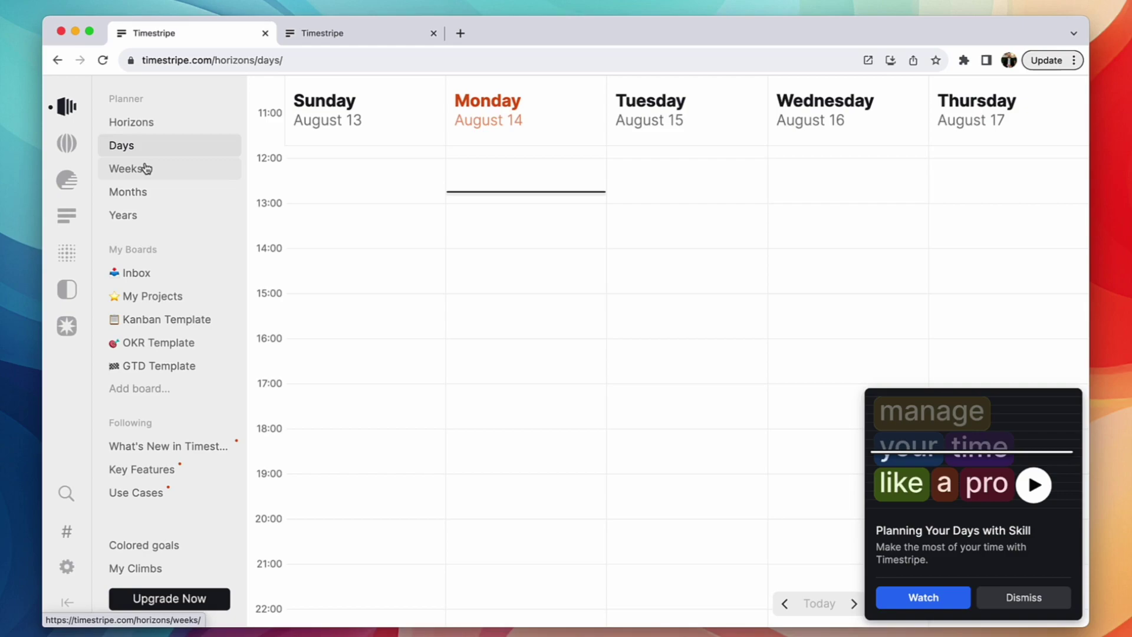
pyautogui.click(1009, 604)
pyautogui.click(494, 237)
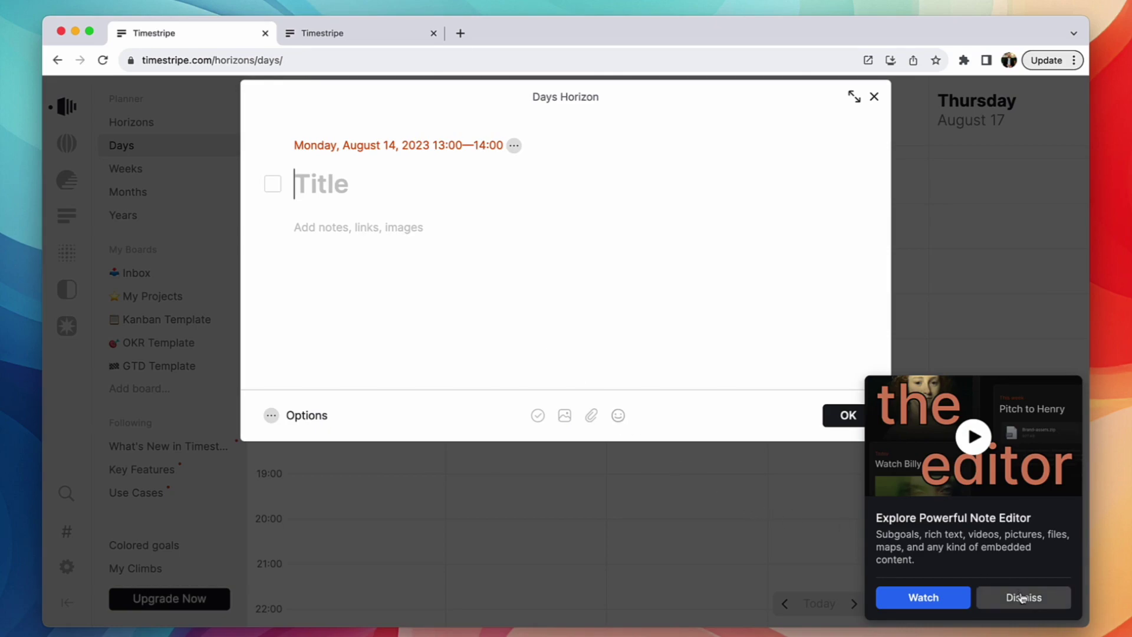
pyautogui.click(1025, 599)
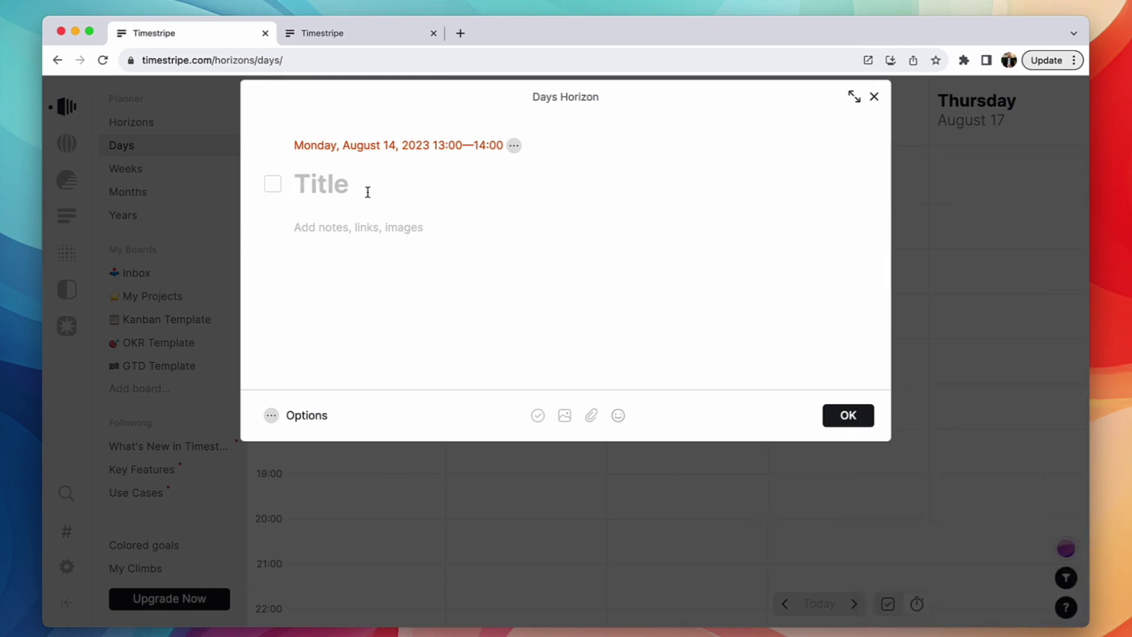
pyautogui.click(927, 197)
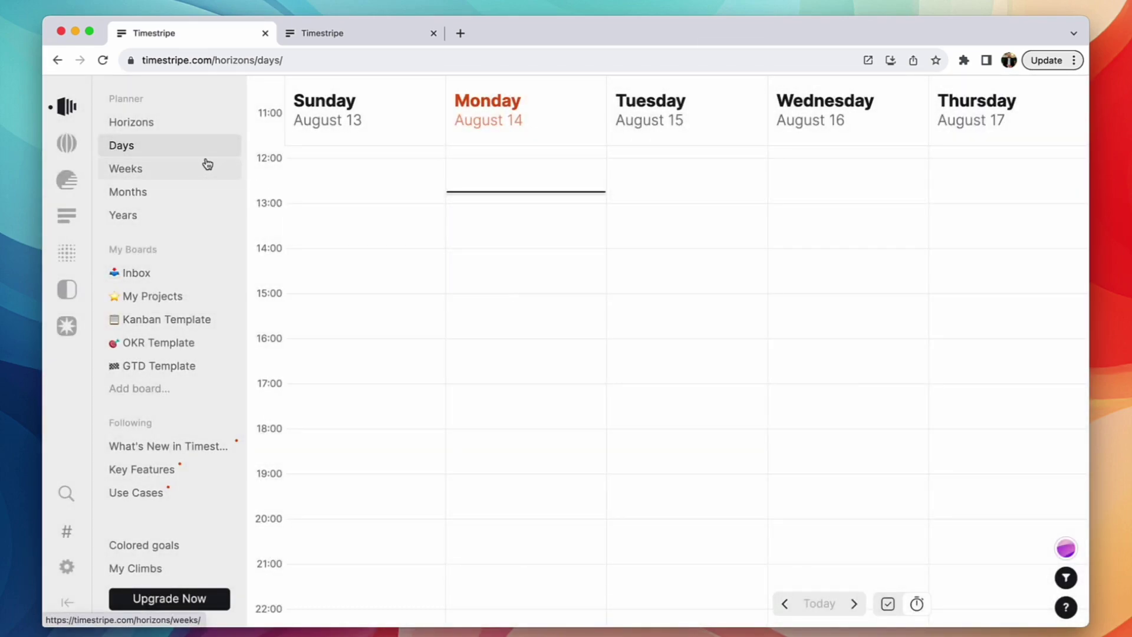
pyautogui.click(193, 172)
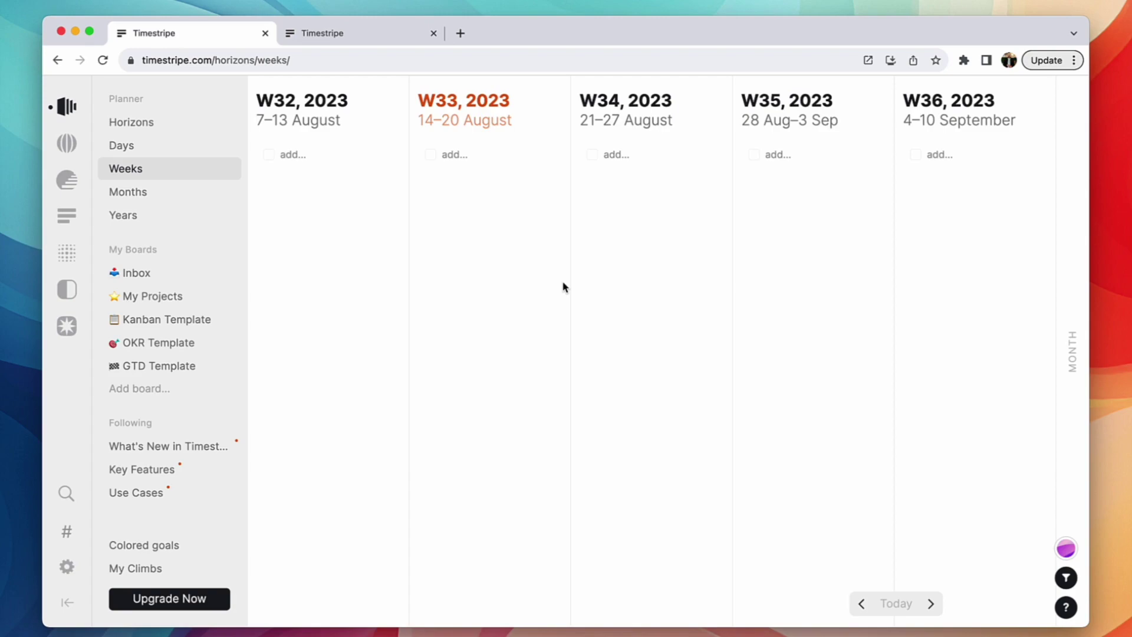
# Step: Enable the Quarter and Decade horizons in the planner
pyautogui.click(195, 191)
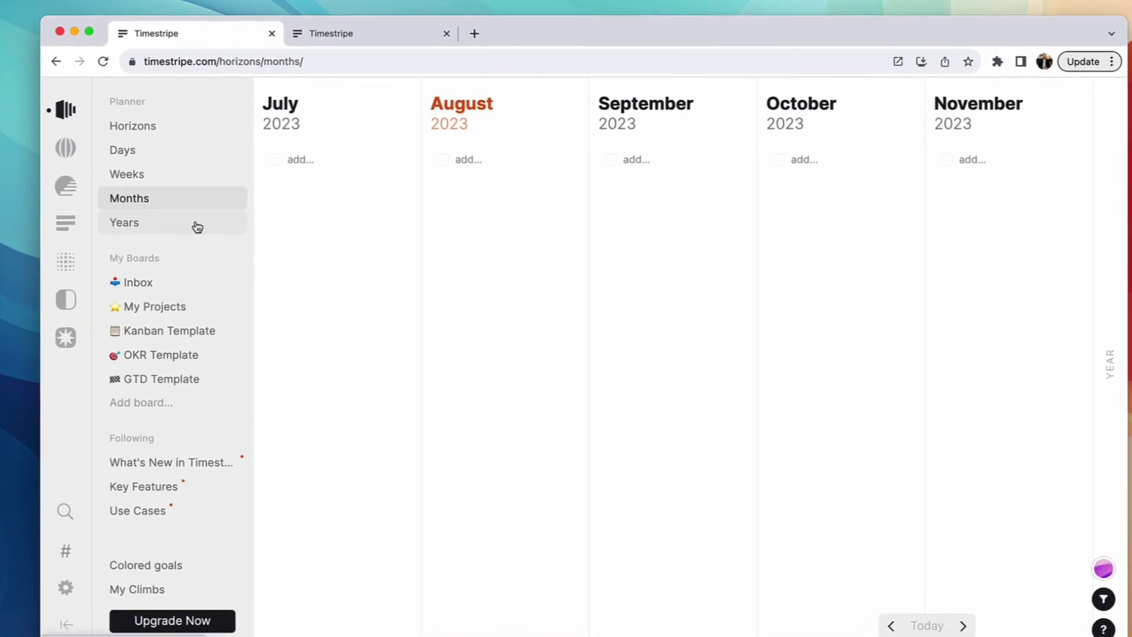
pyautogui.click(196, 129)
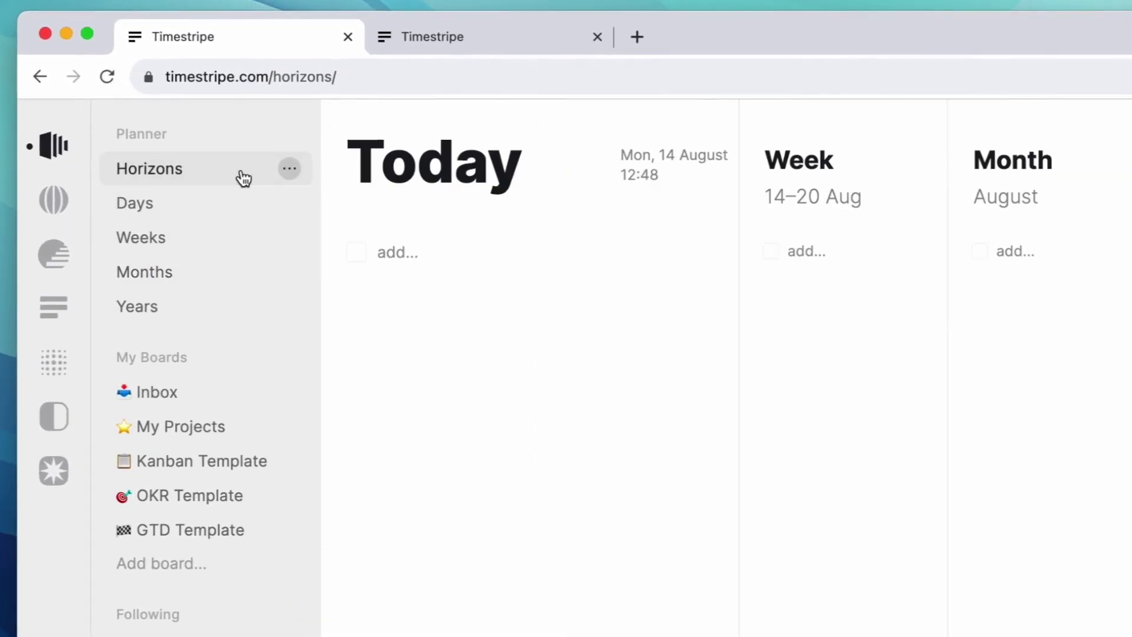
pyautogui.click(290, 171)
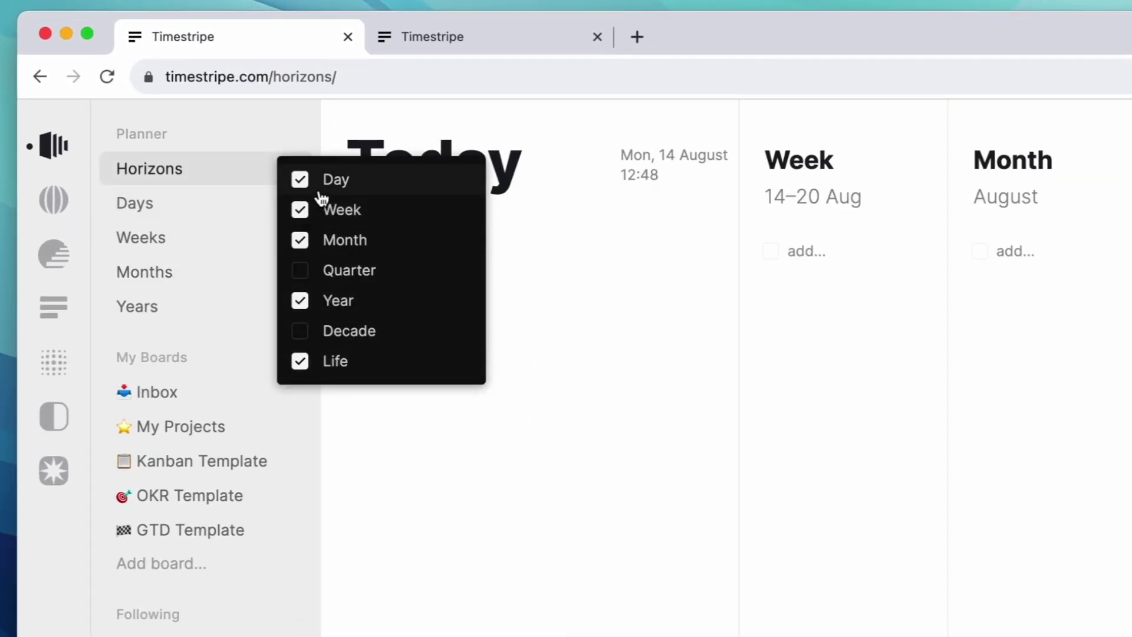
pyautogui.click(331, 276)
pyautogui.click(344, 331)
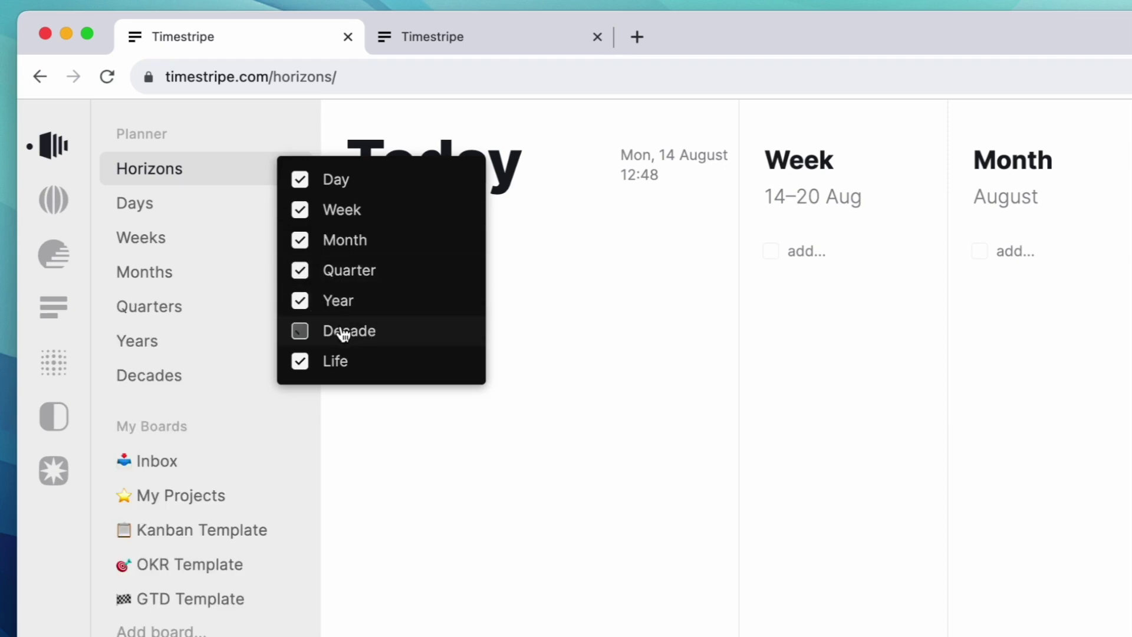
# Step: Show the 2010s–2050s decades with the Life column expanded beside them
pyautogui.click(187, 342)
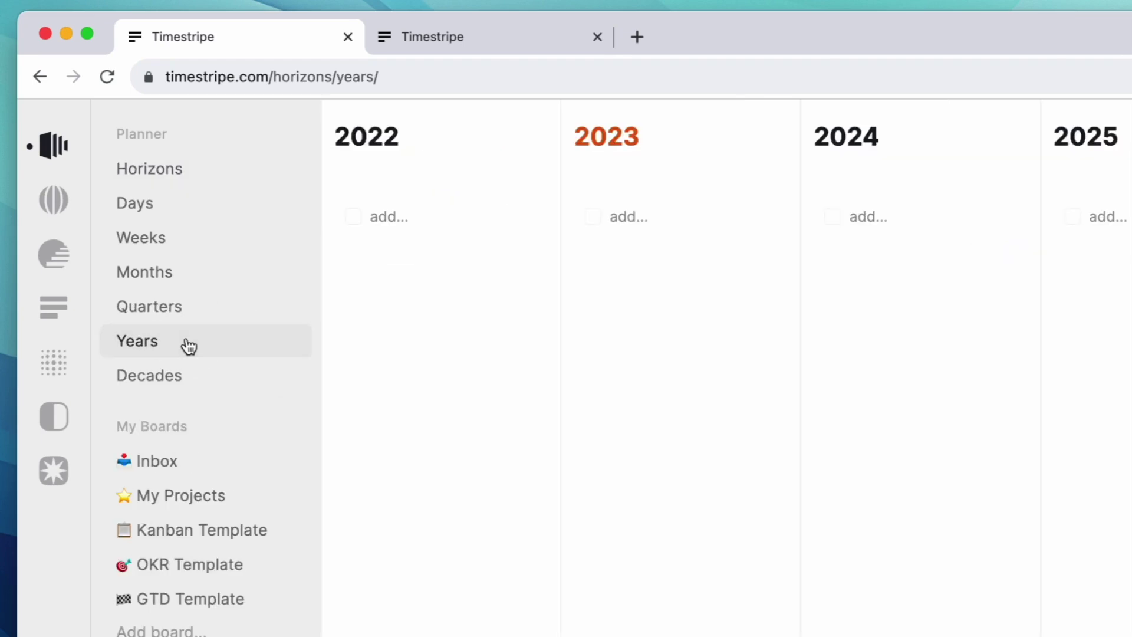
pyautogui.click(194, 386)
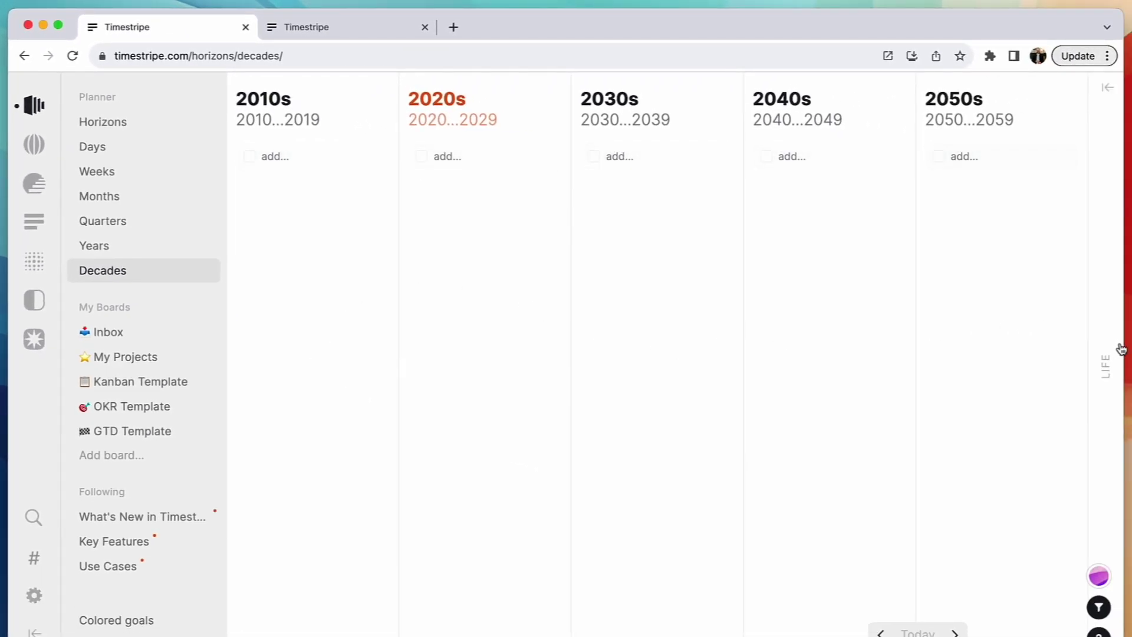
pyautogui.click(1107, 369)
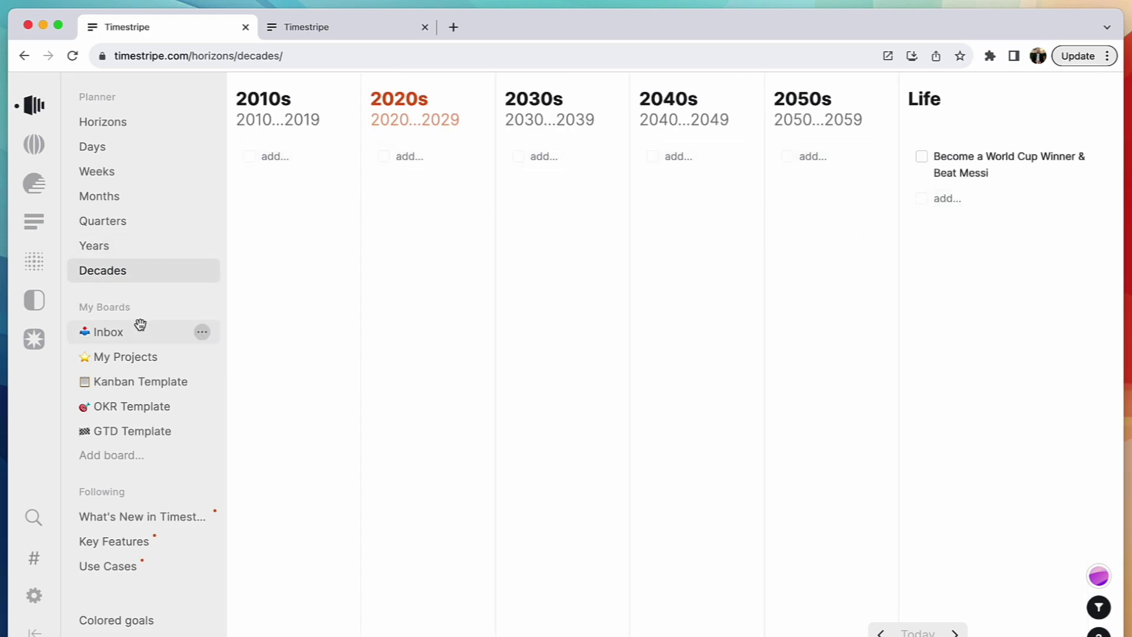
# Step: Look through the Inbox and My Projects boards
pyautogui.moveTo(142, 333); pyautogui.dragTo(151, 338)
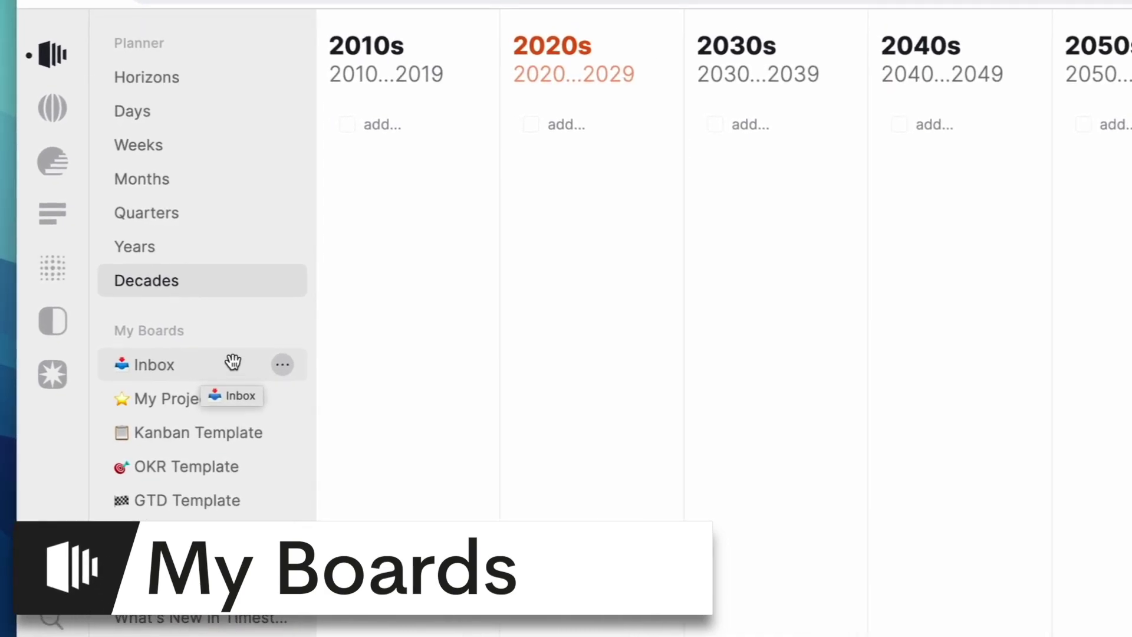
pyautogui.click(213, 373)
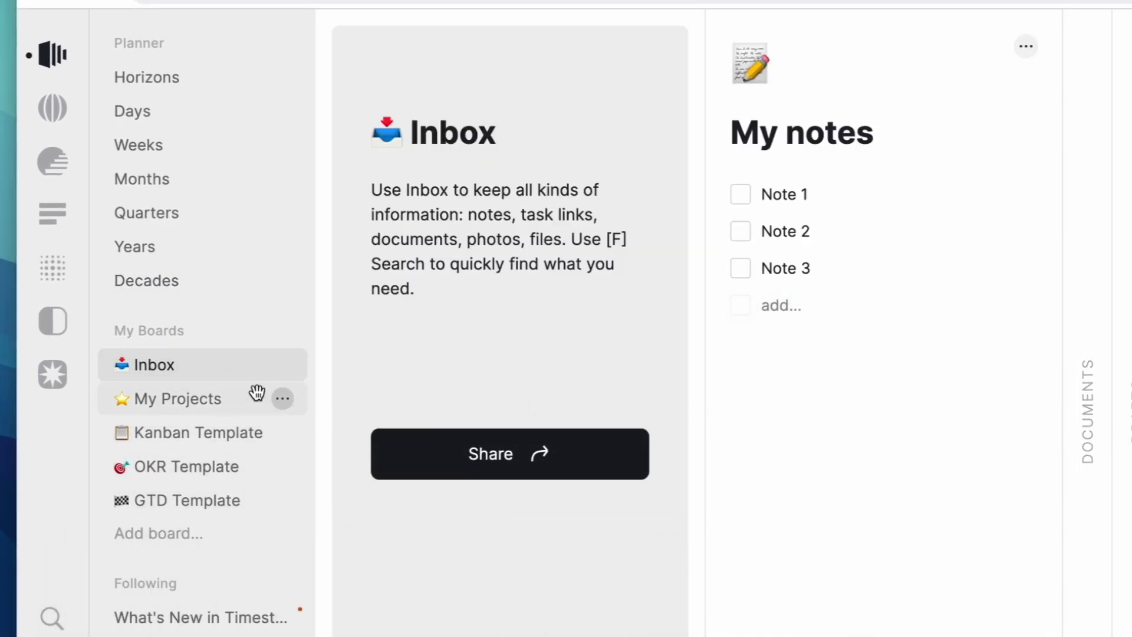
pyautogui.click(226, 397)
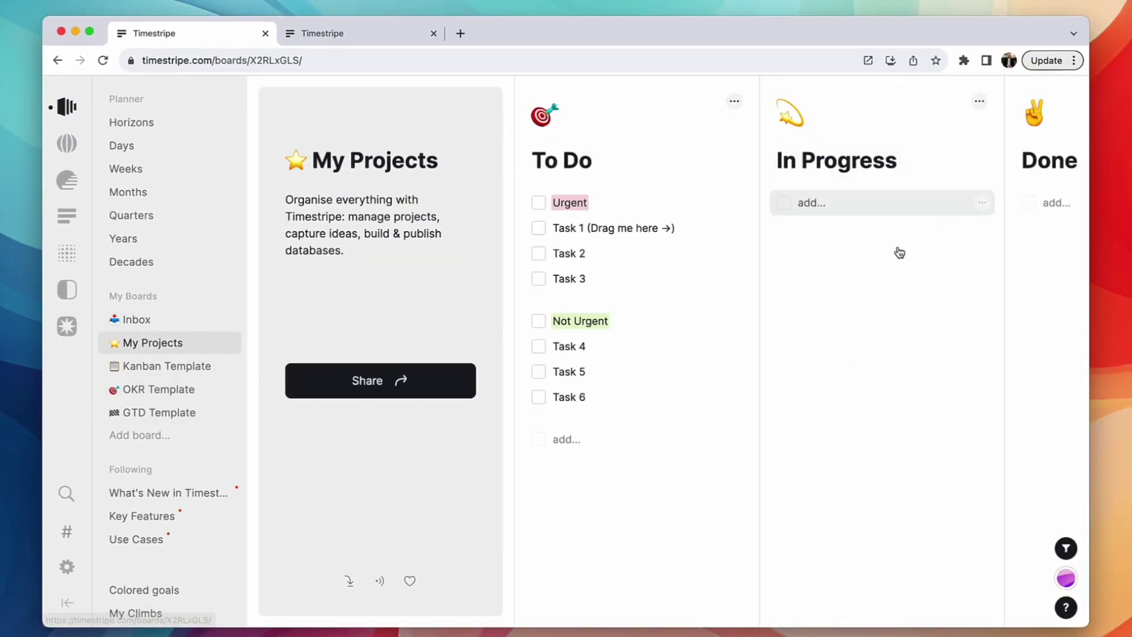
pyautogui.hscroll(5, 898, 253)
pyautogui.hscroll(-5, 771, 242)
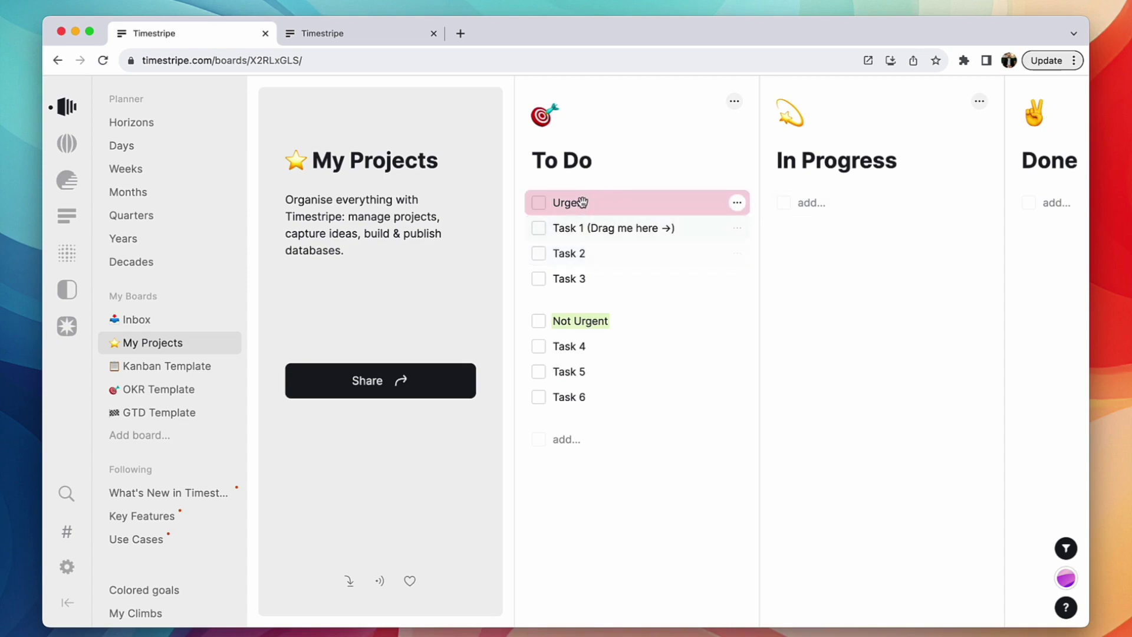
pyautogui.hscroll(4, 584, 201)
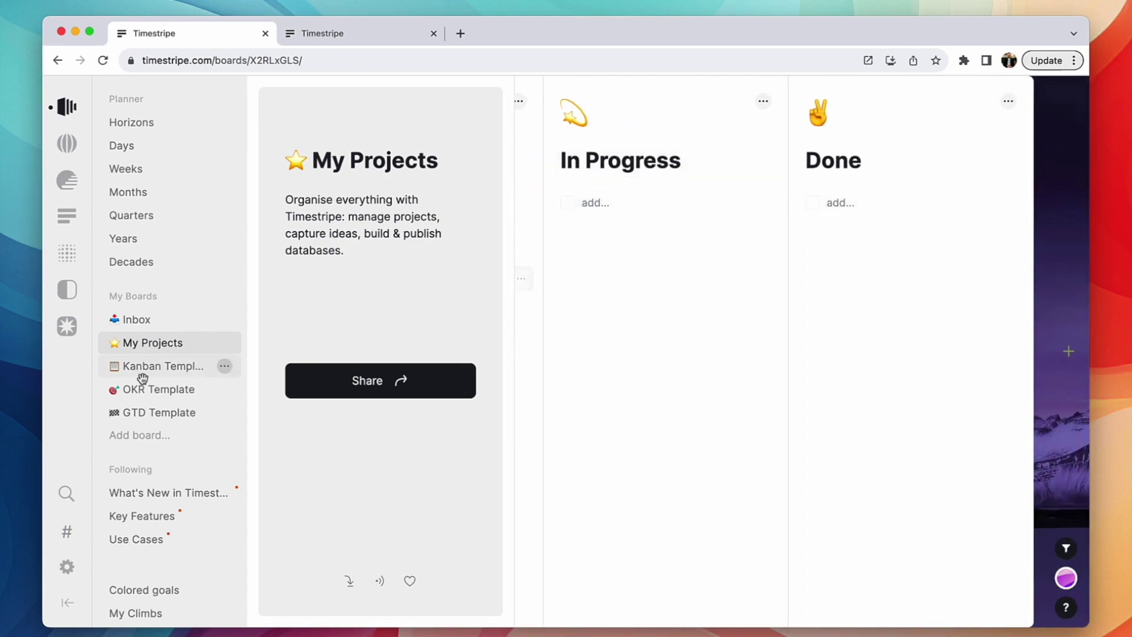
# Step: Inspect Key Result #1 on the OKR Template board, then bring up board templates
pyautogui.click(118, 386)
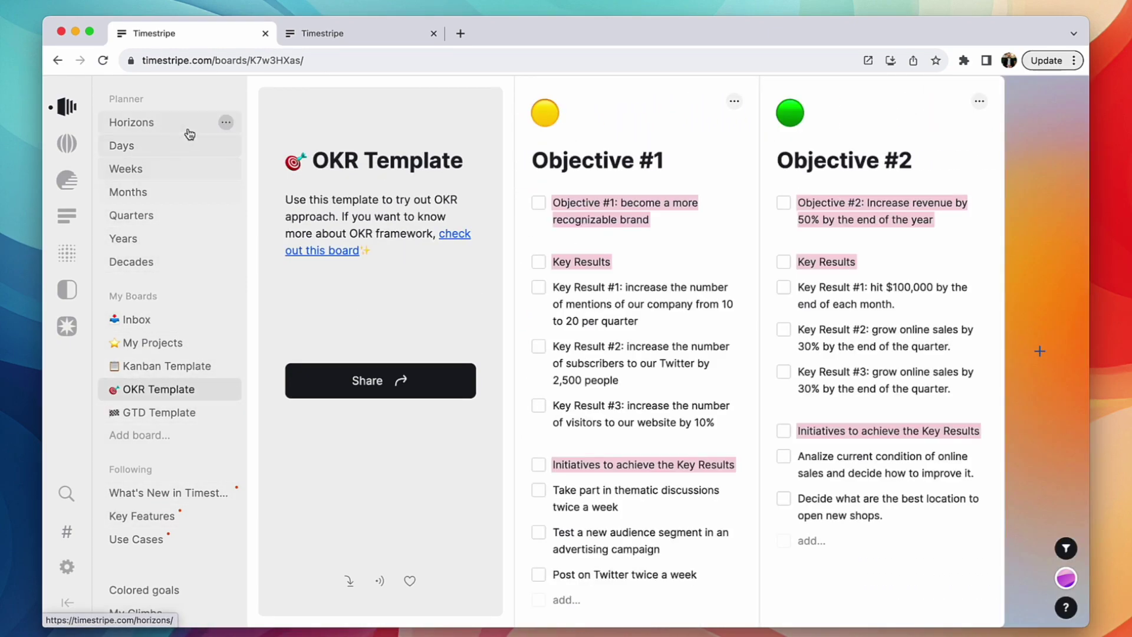
pyautogui.click(613, 304)
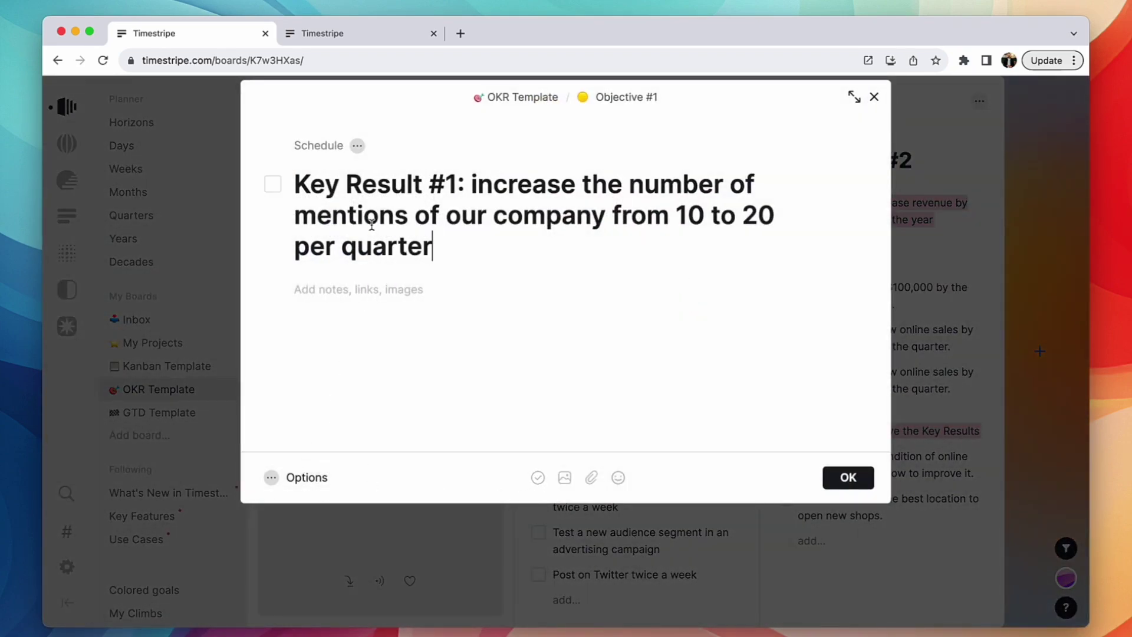
pyautogui.click(323, 146)
pyautogui.click(210, 223)
pyautogui.click(189, 243)
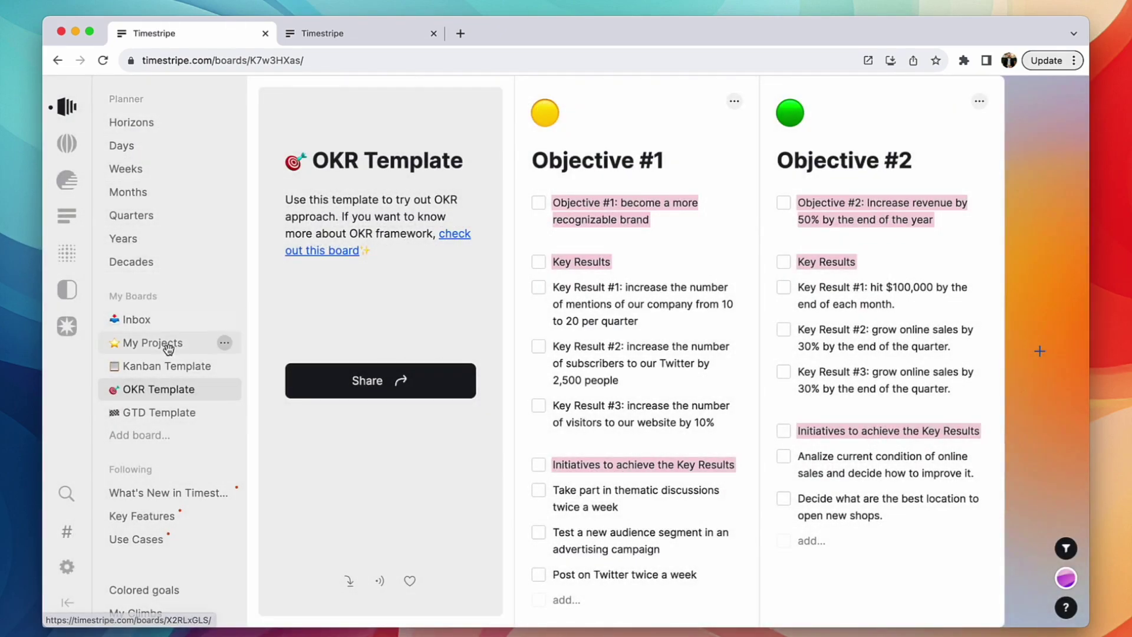
pyautogui.click(140, 436)
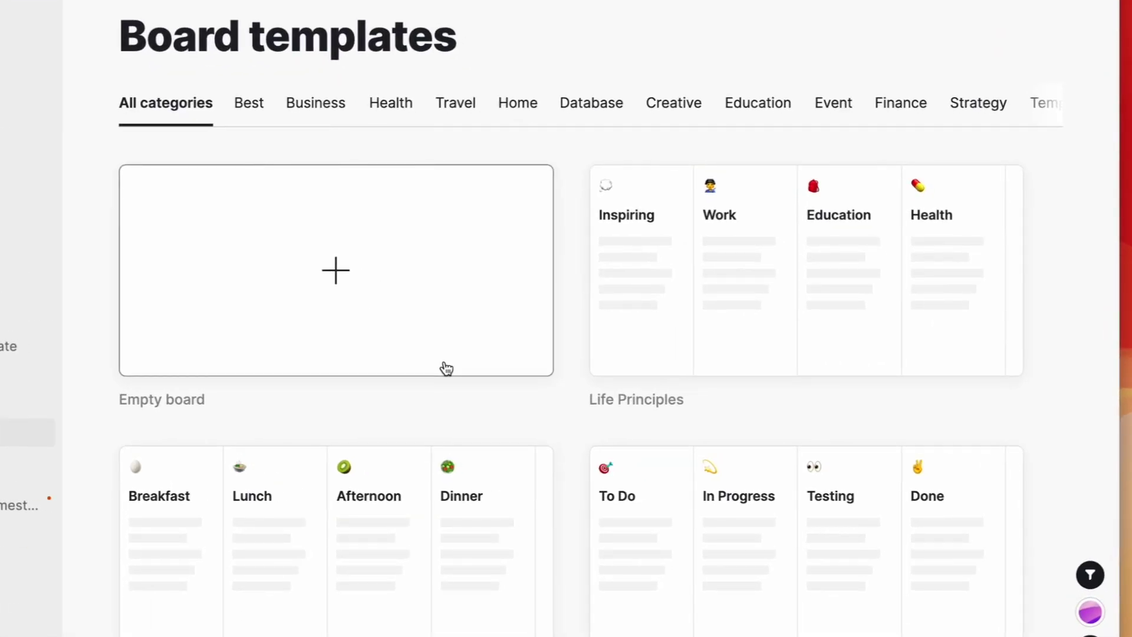
# Step: Browse the Database, Home, Travel, Health and Finance templates and create a Budget board
pyautogui.scroll(-5, 443, 369)
pyautogui.scroll(5, 794, 145)
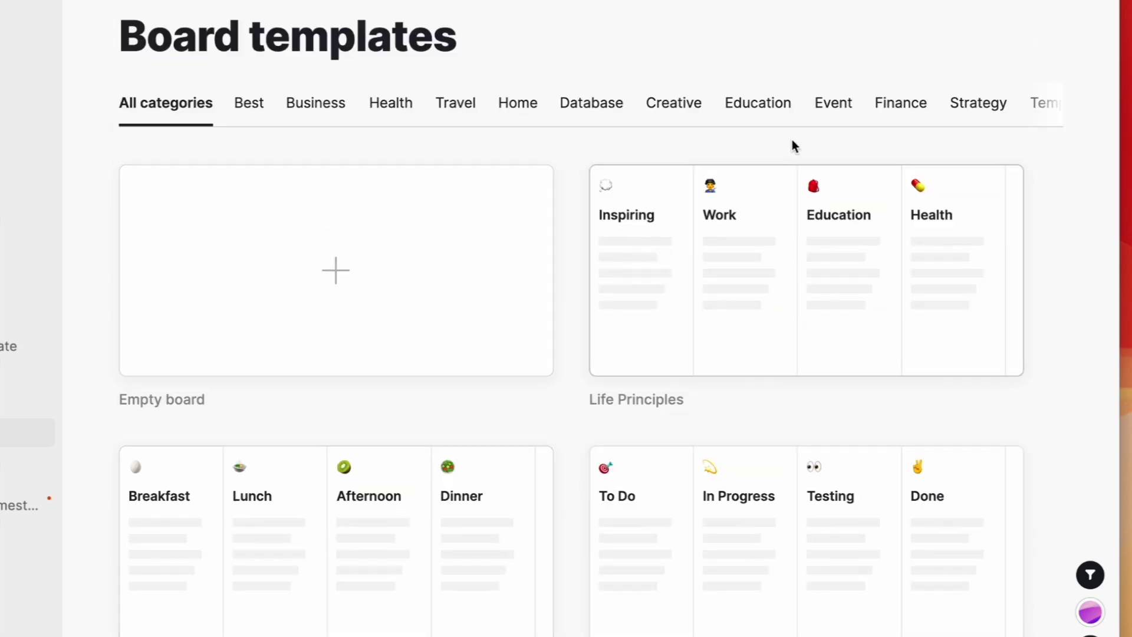
pyautogui.click(586, 104)
pyautogui.click(517, 106)
pyautogui.click(456, 107)
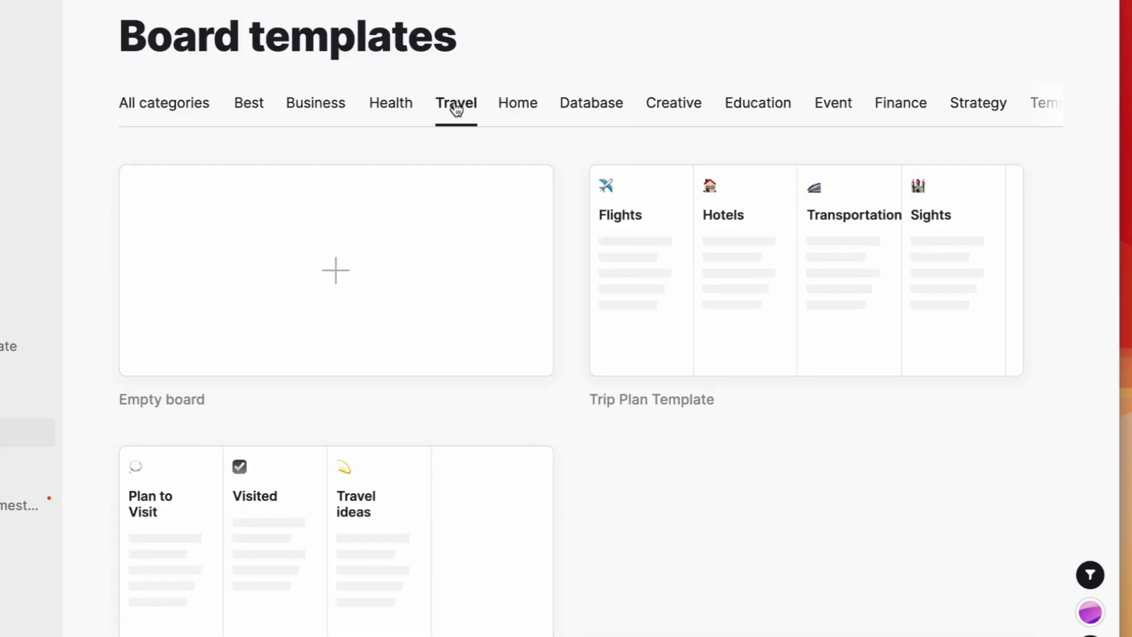
pyautogui.click(384, 105)
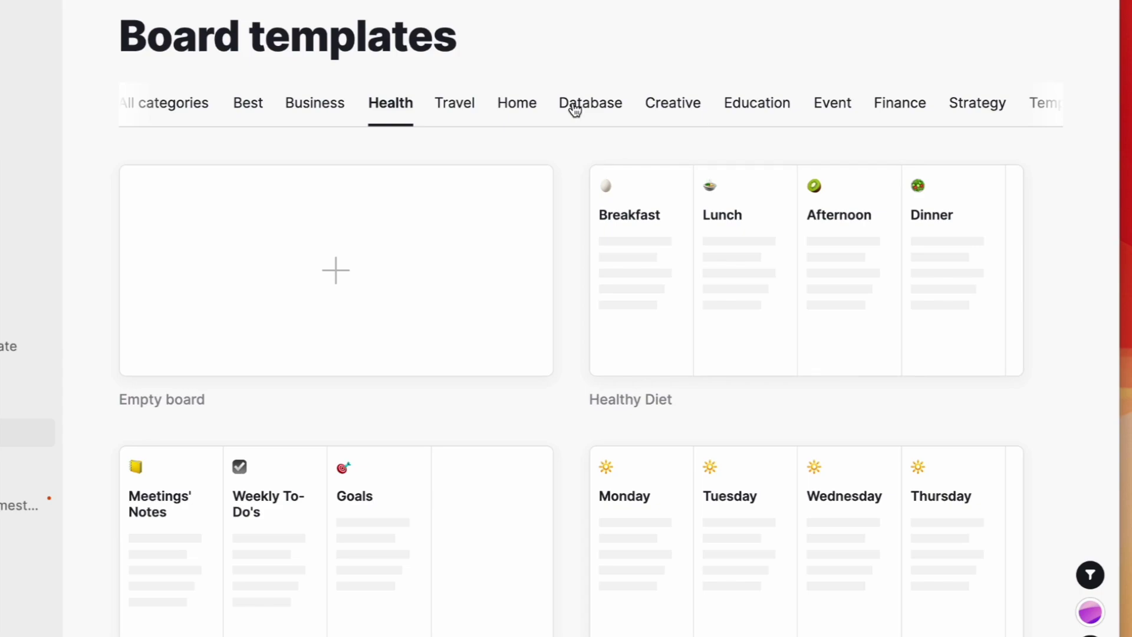
pyautogui.click(922, 107)
pyautogui.click(703, 221)
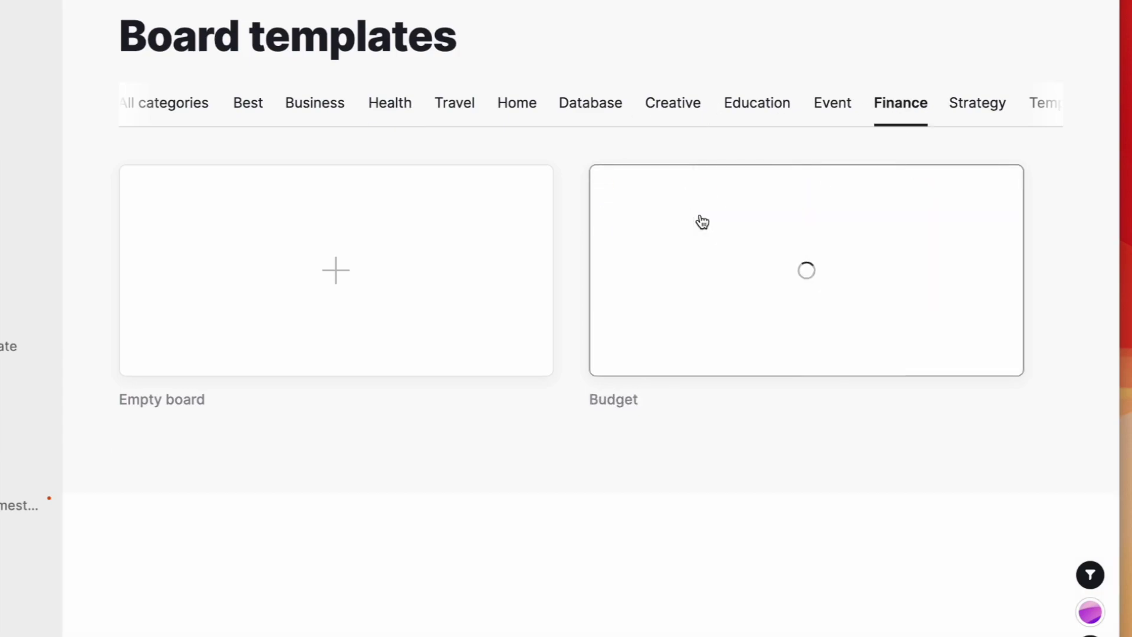
# Step: Collapse the Budget board's description and open the GTD Template board
pyautogui.hscroll(10, 640, 230)
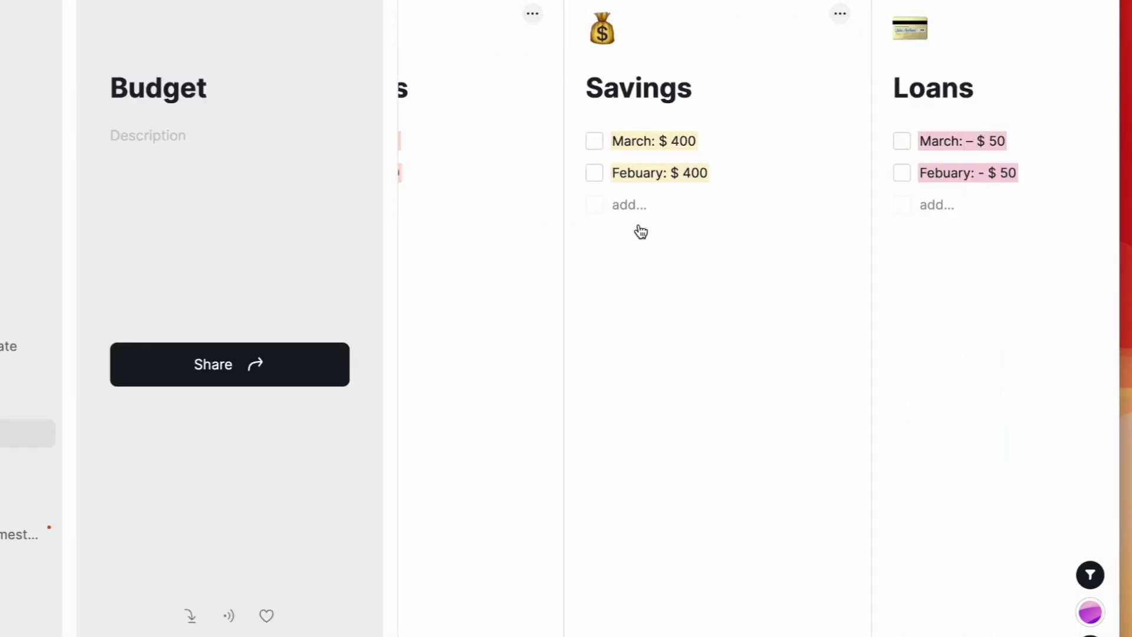
pyautogui.hscroll(-8, 562, 230)
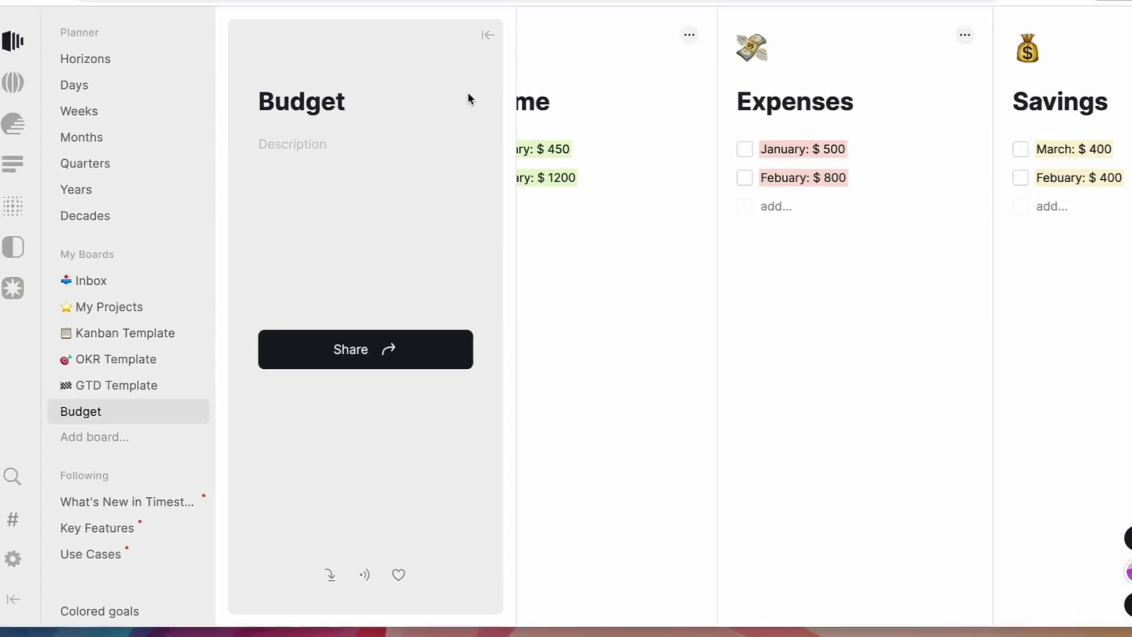
pyautogui.click(488, 35)
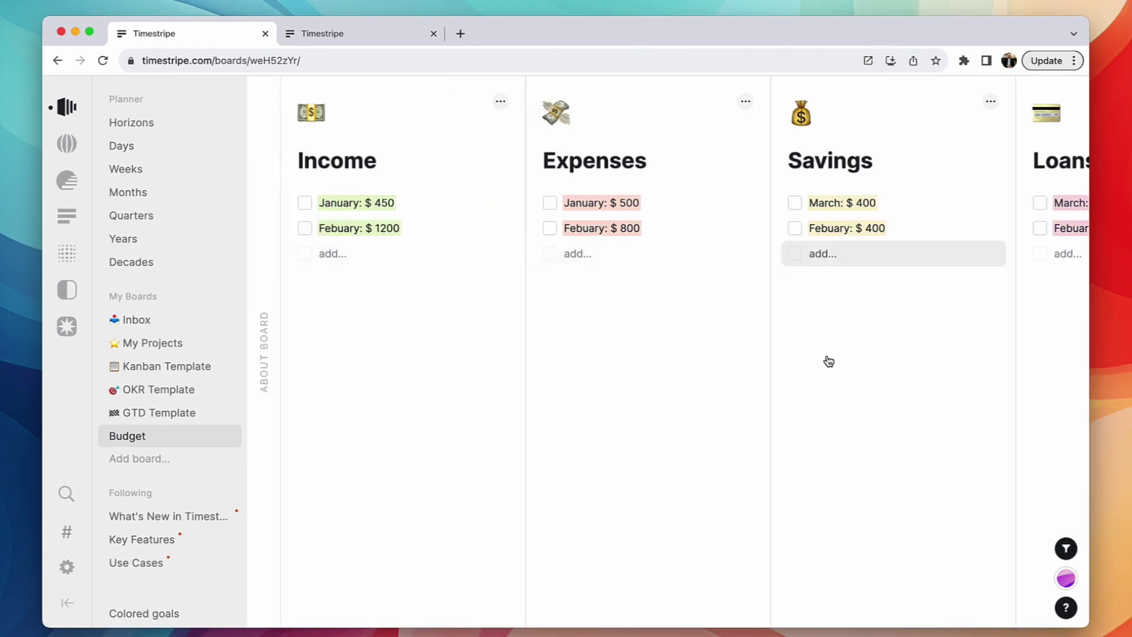
pyautogui.click(157, 413)
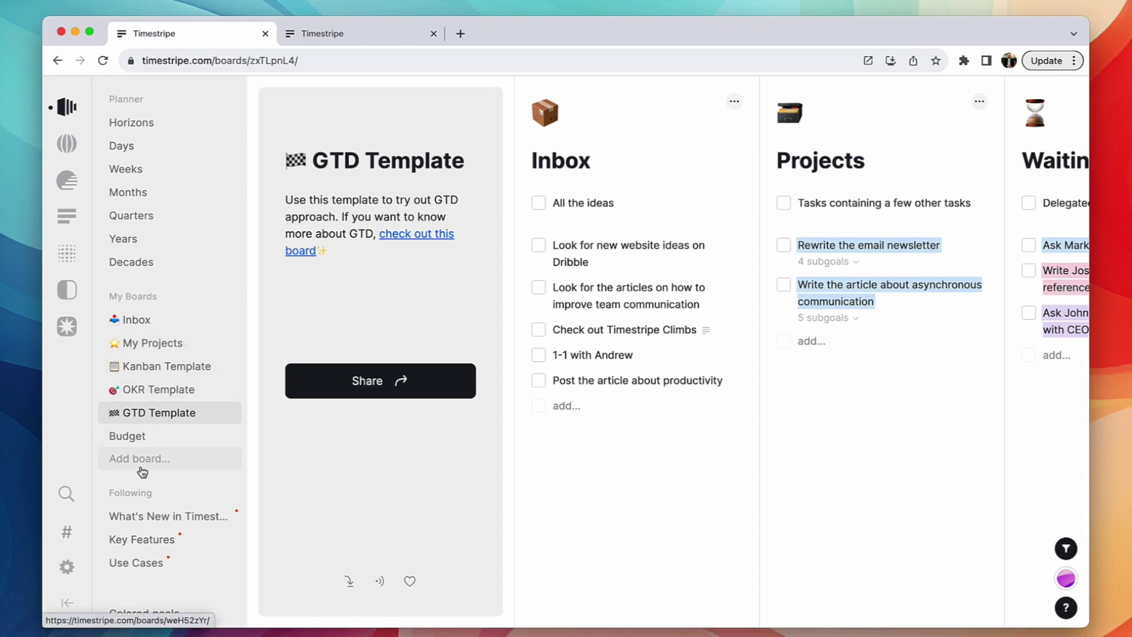
pyautogui.scroll(-2, 145, 495)
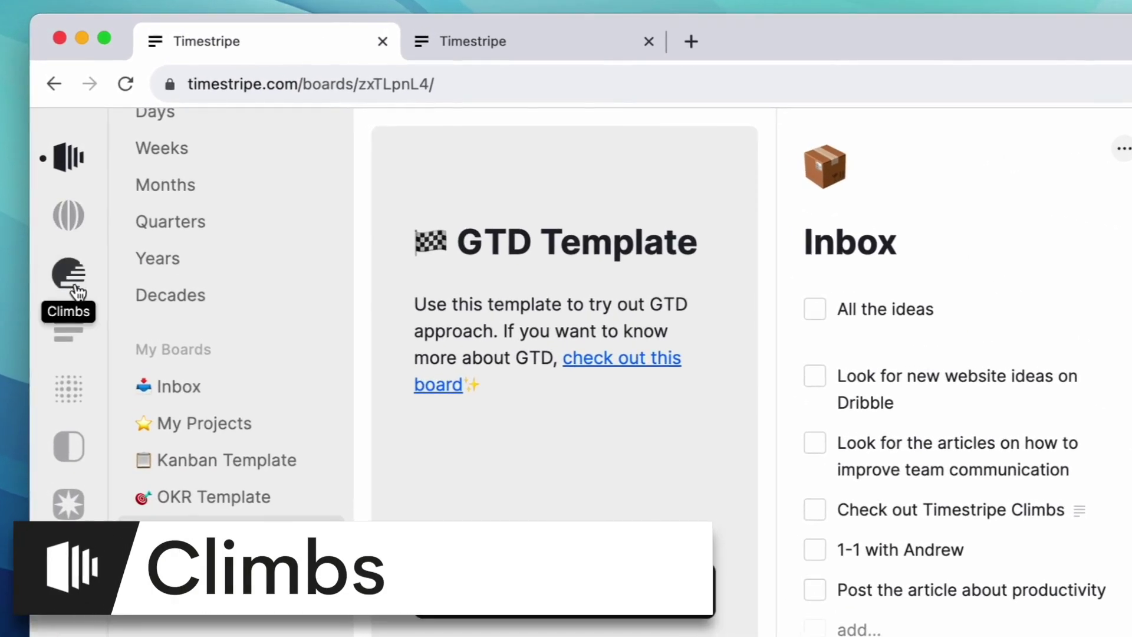
# Step: Open the Make Sleep Your Superpower climb, read its details, and start it
pyautogui.click(68, 252)
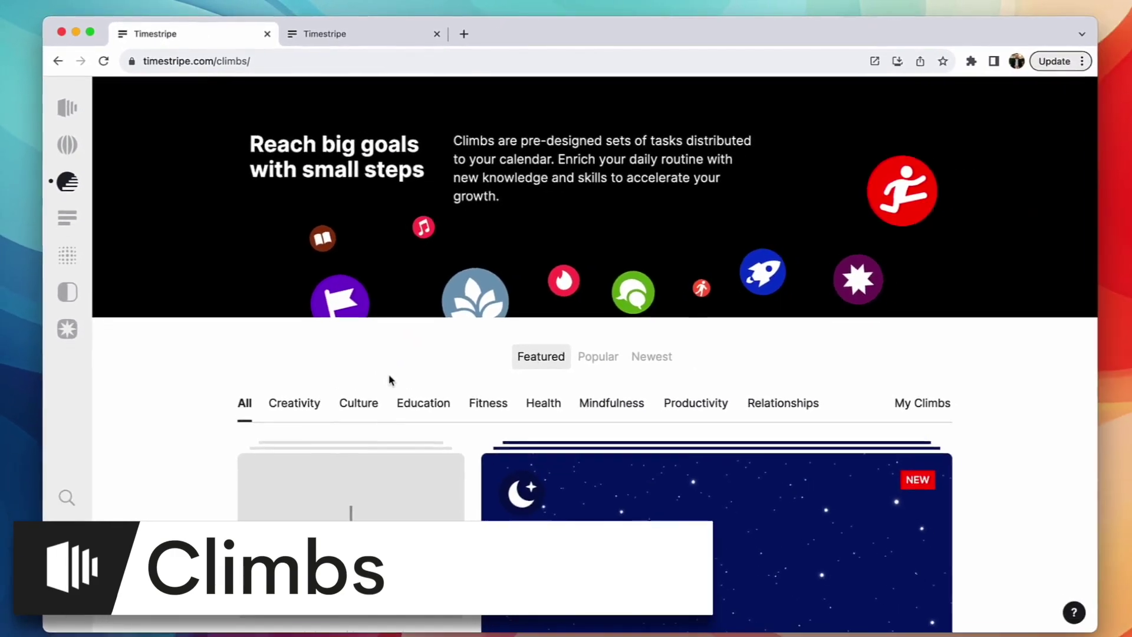
pyautogui.scroll(-6, 389, 377)
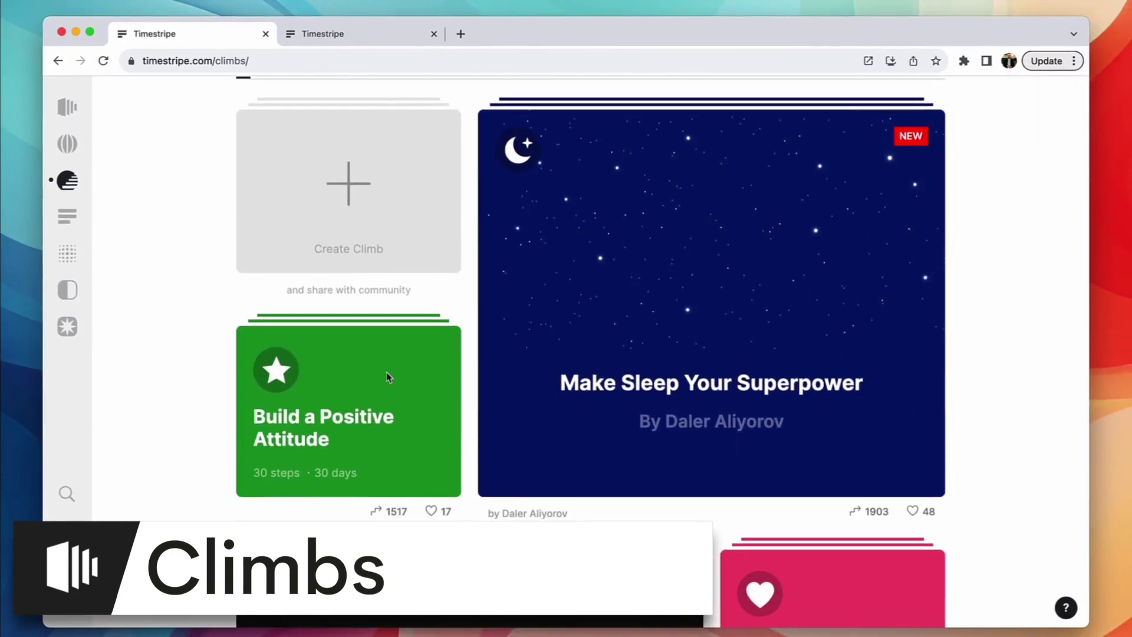
pyautogui.click(529, 383)
pyautogui.scroll(-20, 576, 443)
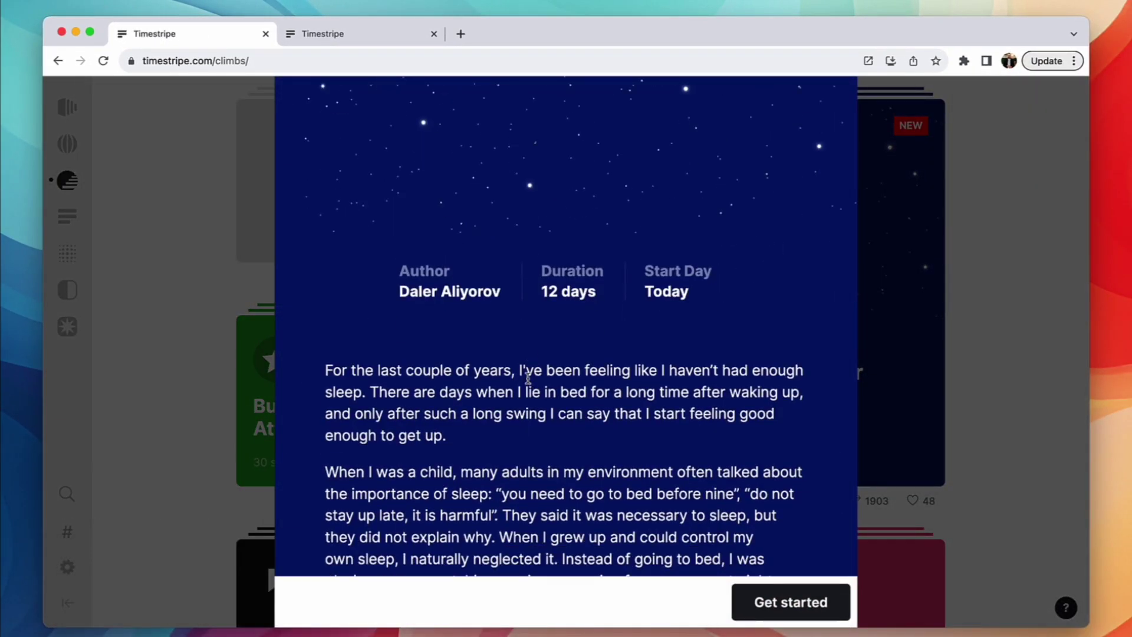
pyautogui.scroll(-5, 576, 444)
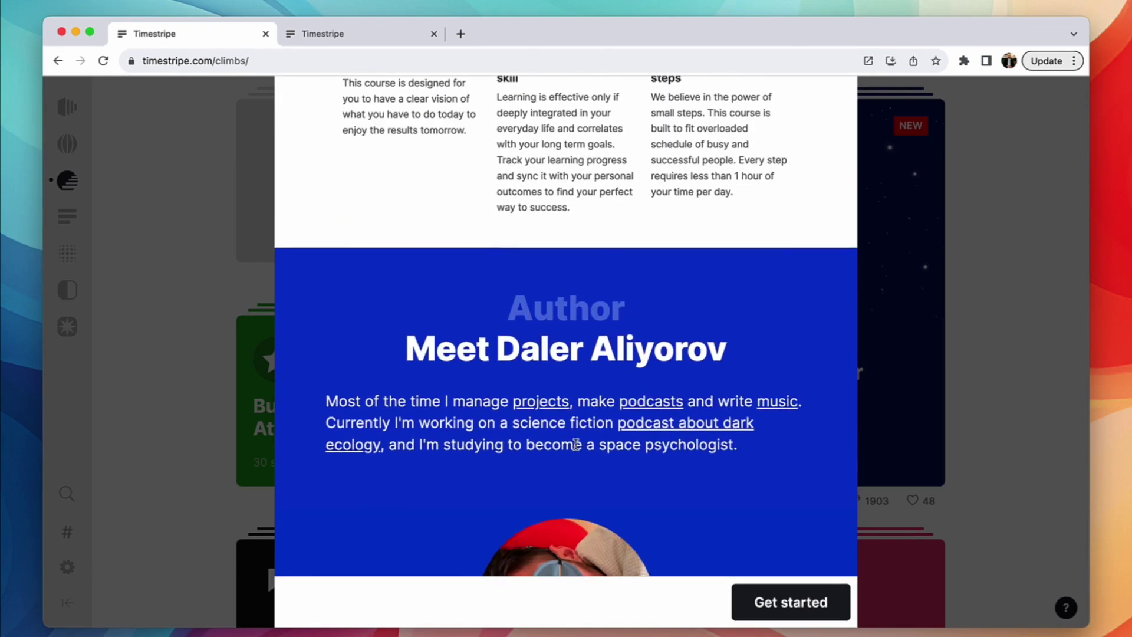
pyautogui.scroll(15, 576, 445)
pyautogui.scroll(-5, 648, 354)
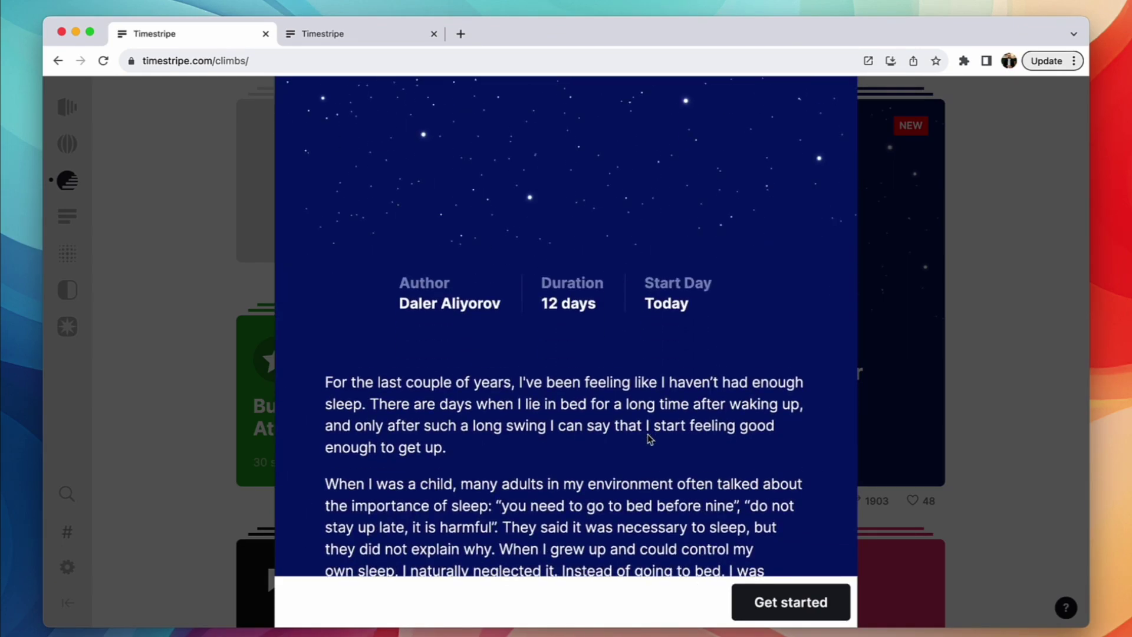
pyautogui.scroll(6, 646, 324)
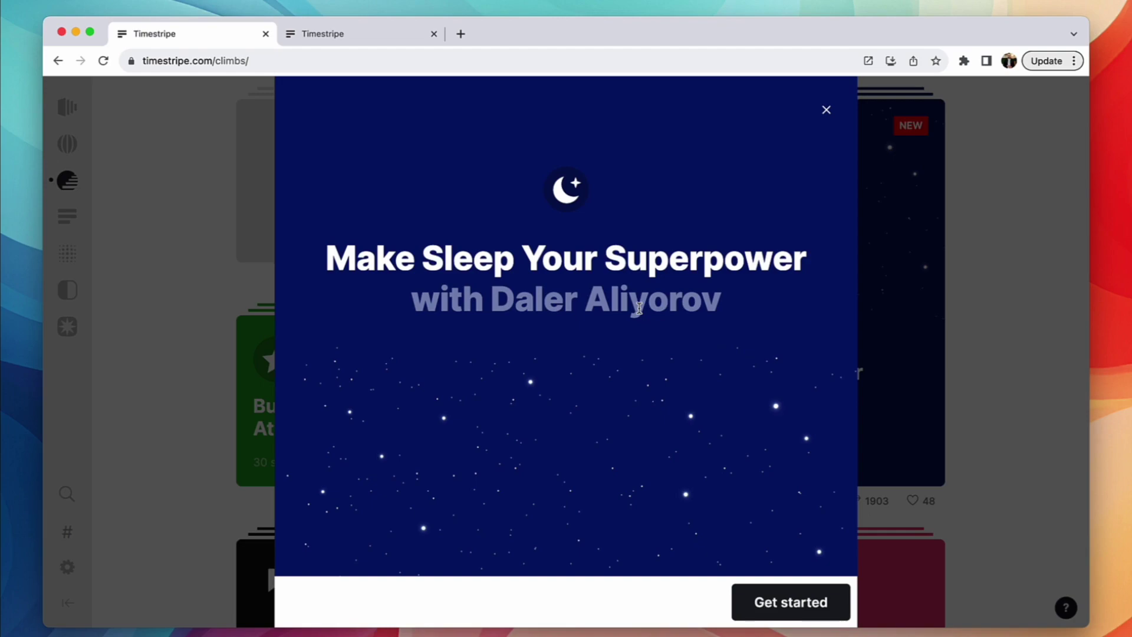
pyautogui.click(755, 602)
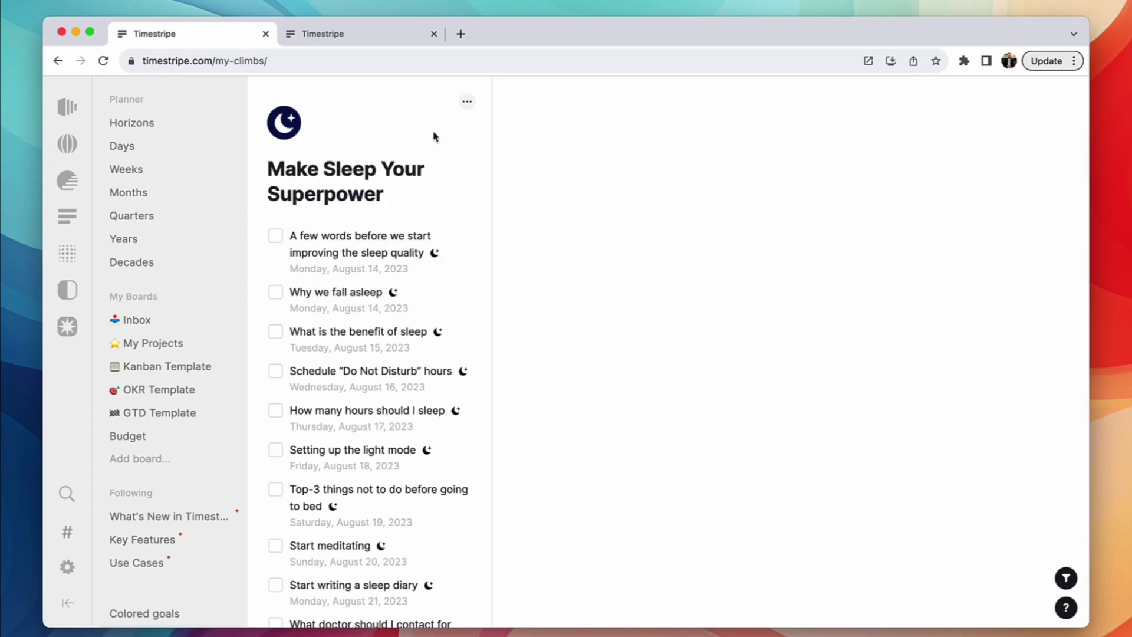
# Step: Open and close the Make Sleep Your Superpower climb settings
pyautogui.scroll(-4, 377, 298)
pyautogui.scroll(4, 348, 302)
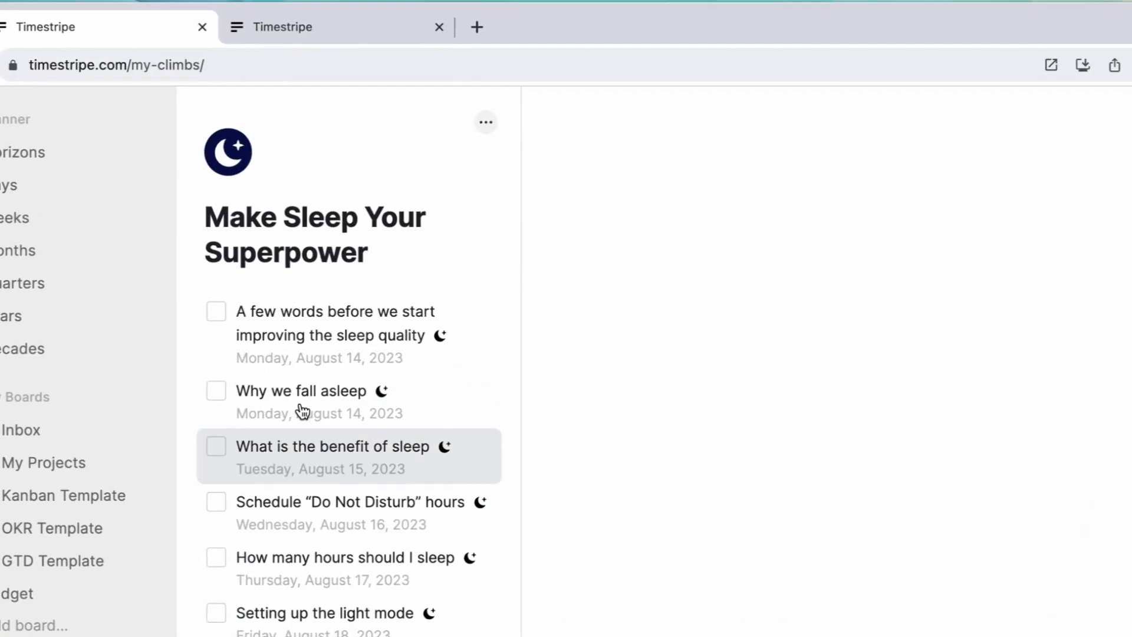
pyautogui.click(486, 122)
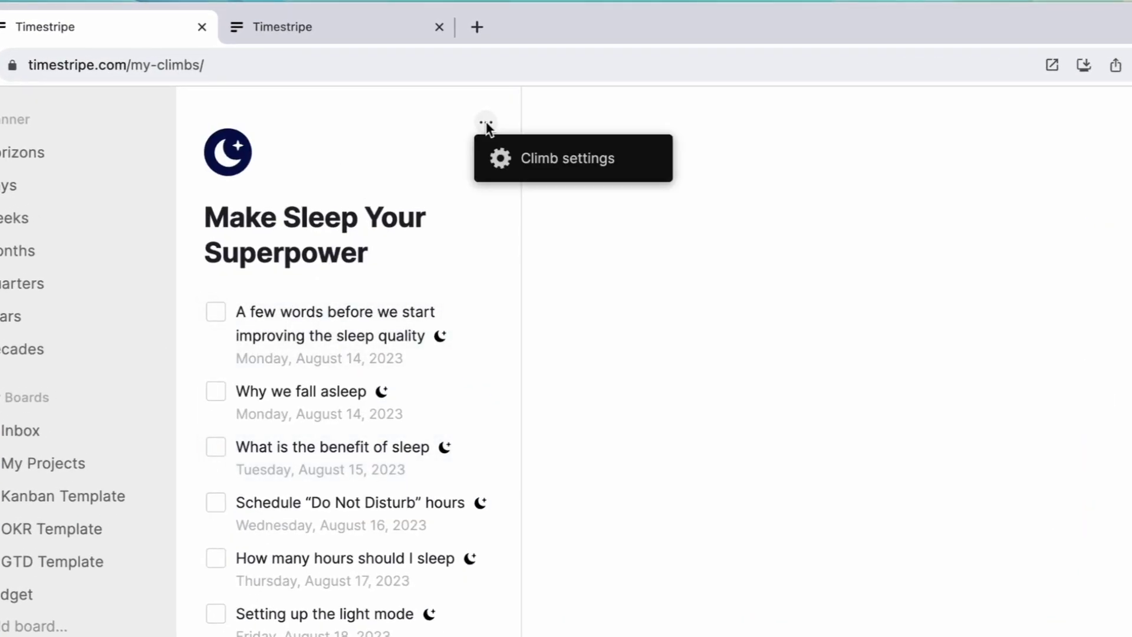
pyautogui.click(518, 167)
pyautogui.click(1127, 182)
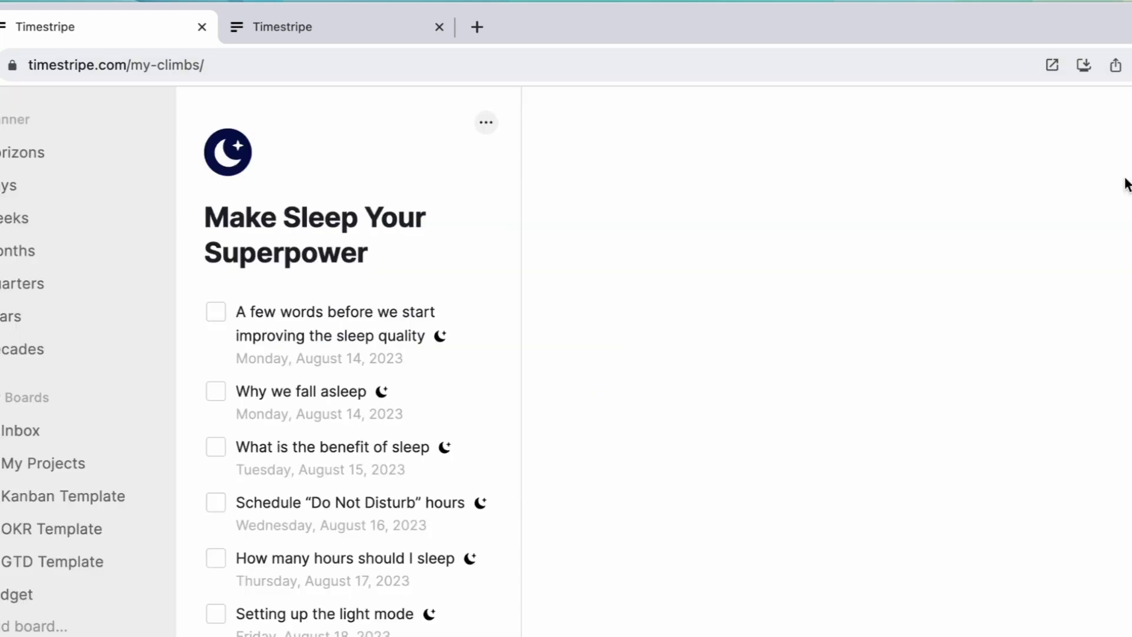
# Step: Check the sleep tasks in Horizons, then open My Climbs and read the first task's article
pyautogui.click(59, 155)
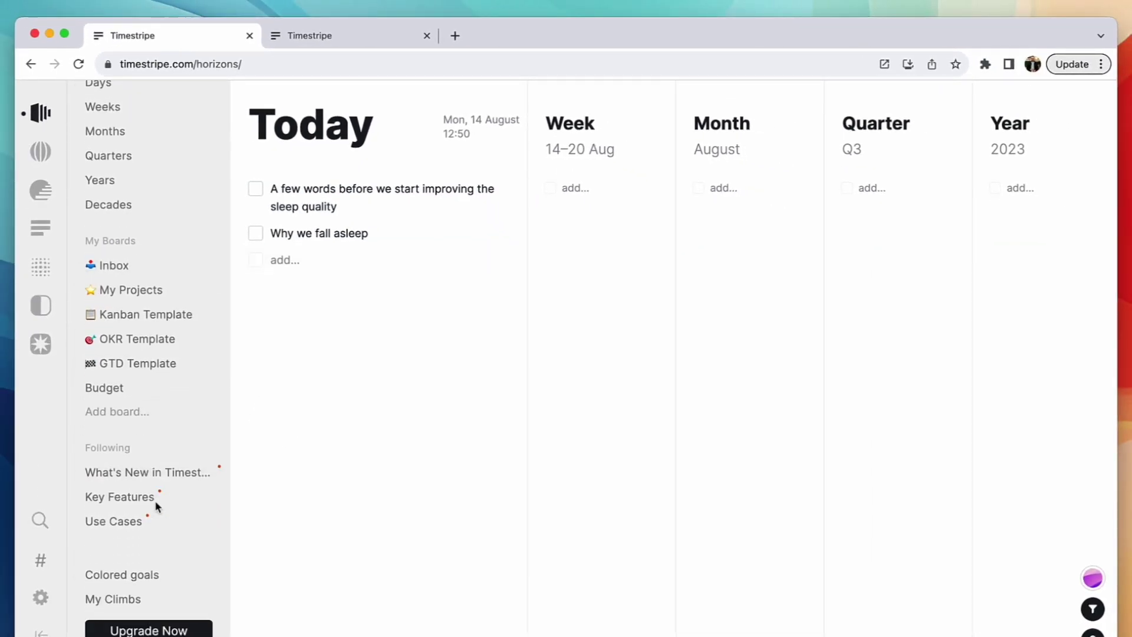
pyautogui.click(118, 598)
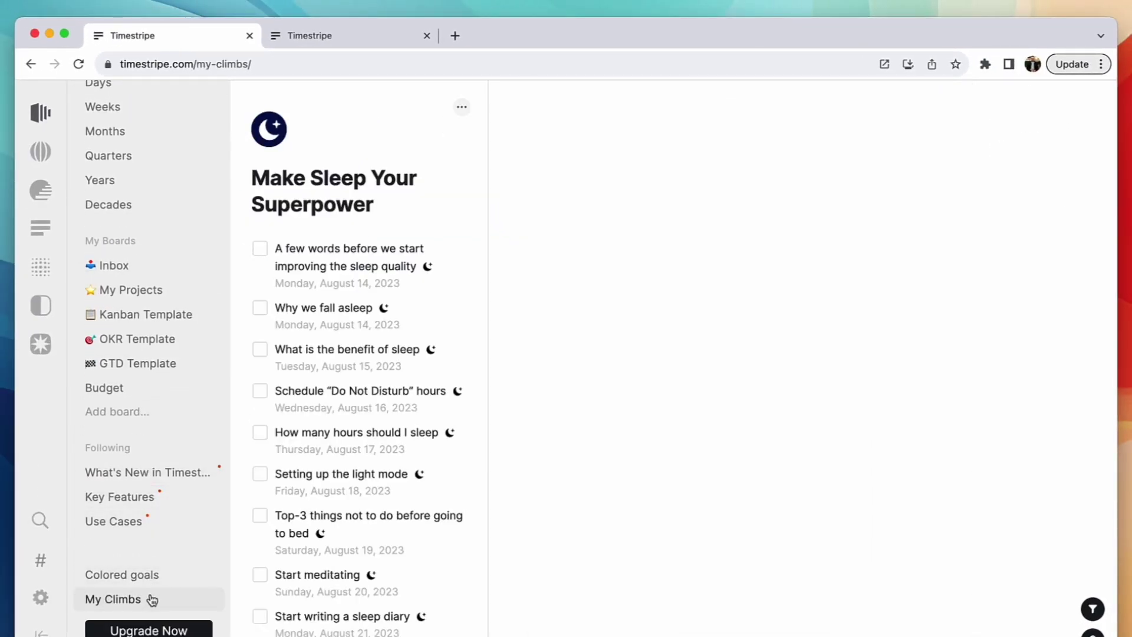
pyautogui.click(364, 260)
pyautogui.click(198, 265)
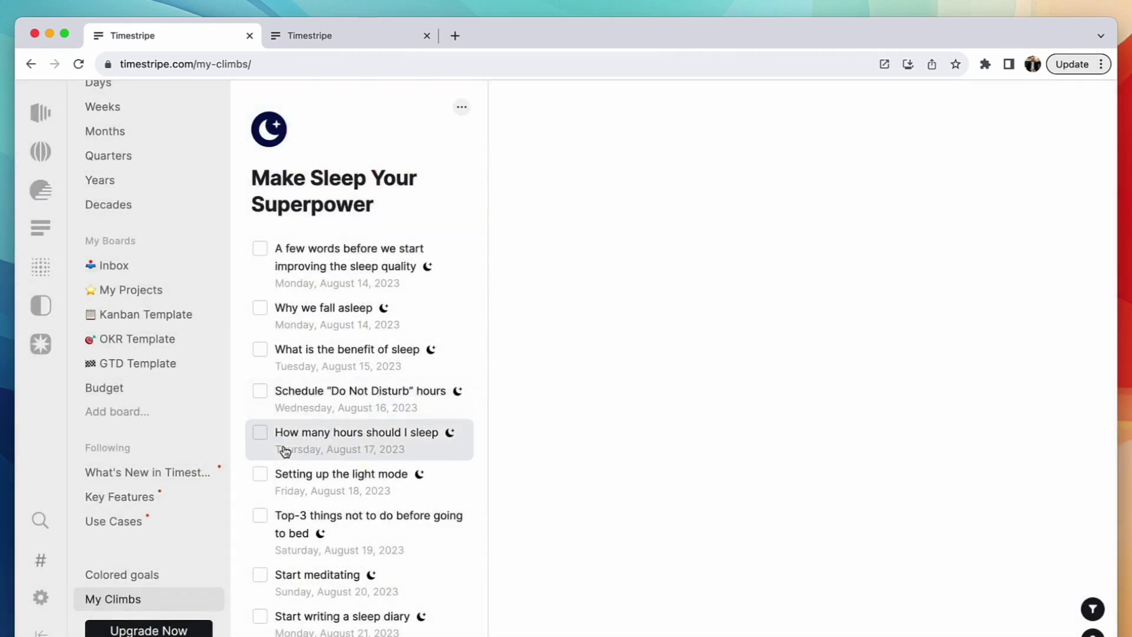
pyautogui.scroll(-5, 325, 448)
pyautogui.scroll(5, 373, 366)
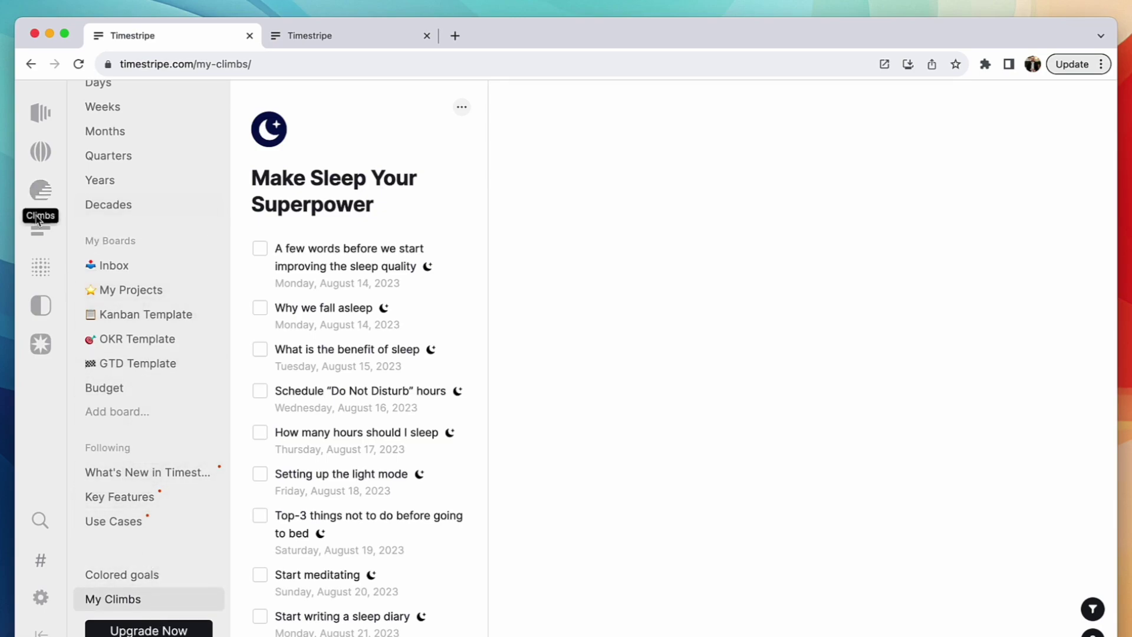
# Step: Filter the Climbs catalogue by Mindfulness, Productivity and Fitness, then return to Horizons
pyautogui.click(41, 189)
pyautogui.scroll(-5, 619, 413)
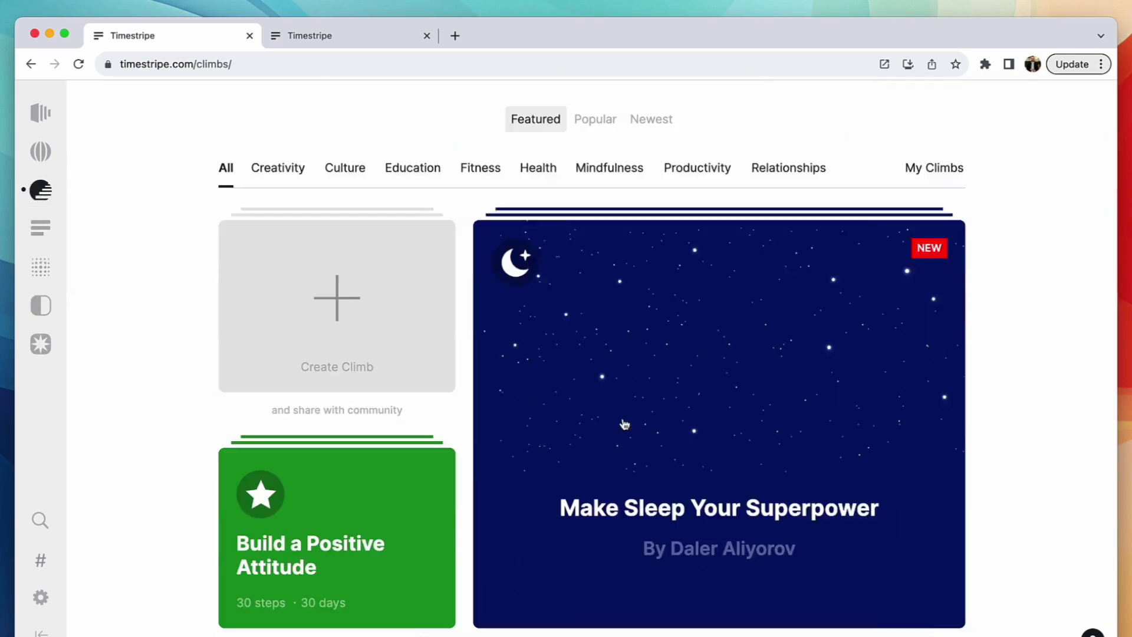
pyautogui.click(640, 118)
pyautogui.click(707, 122)
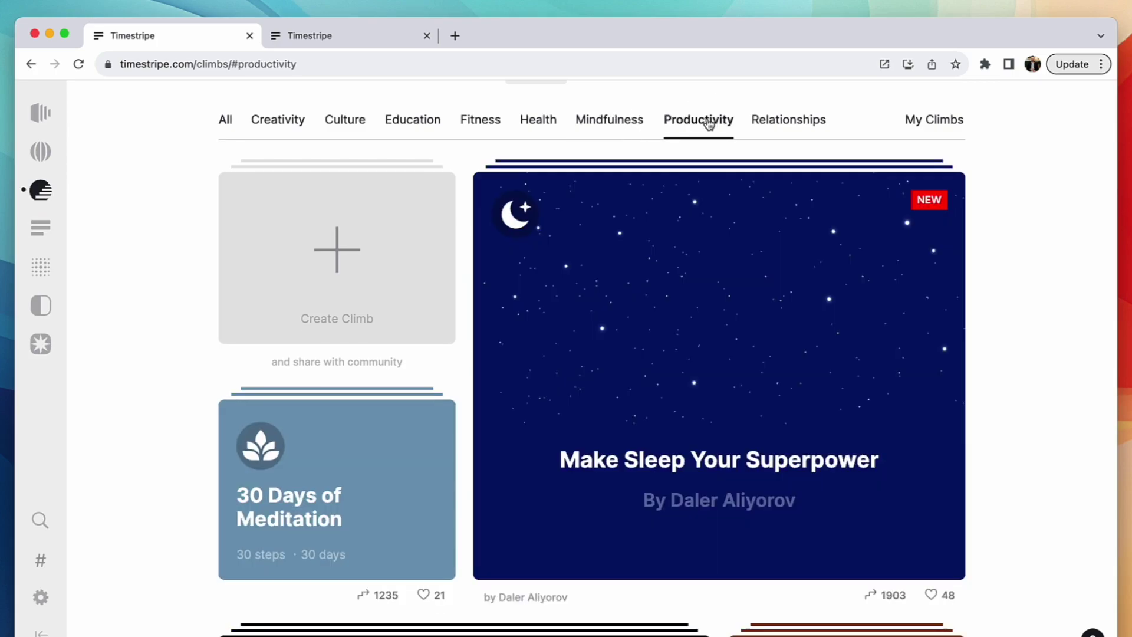
pyautogui.click(481, 119)
pyautogui.scroll(5, 379, 227)
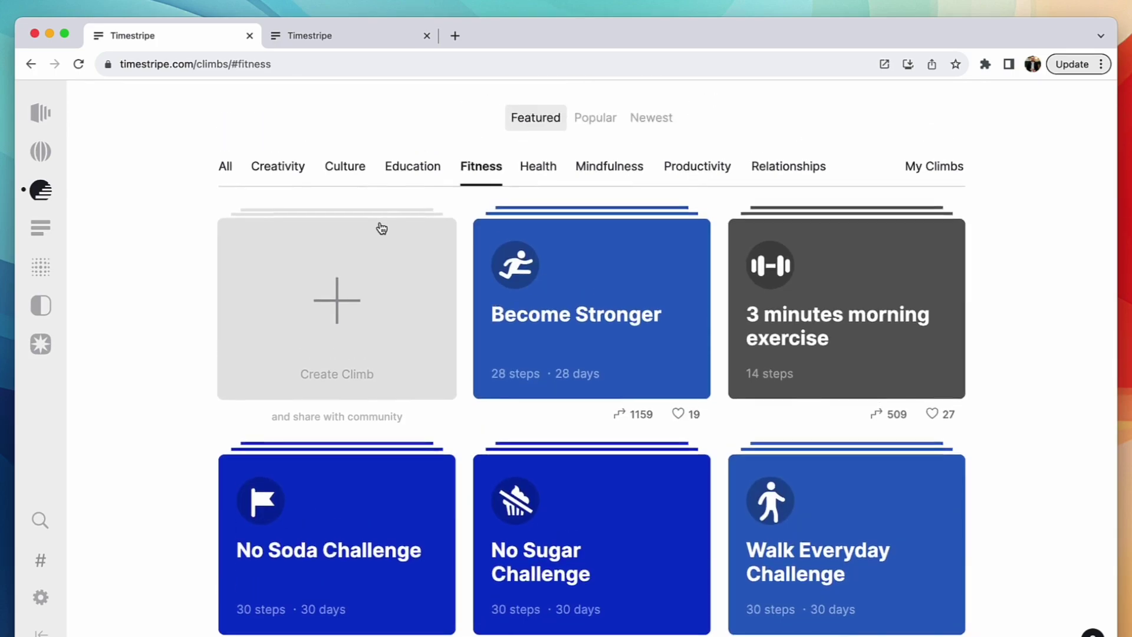
pyautogui.click(40, 112)
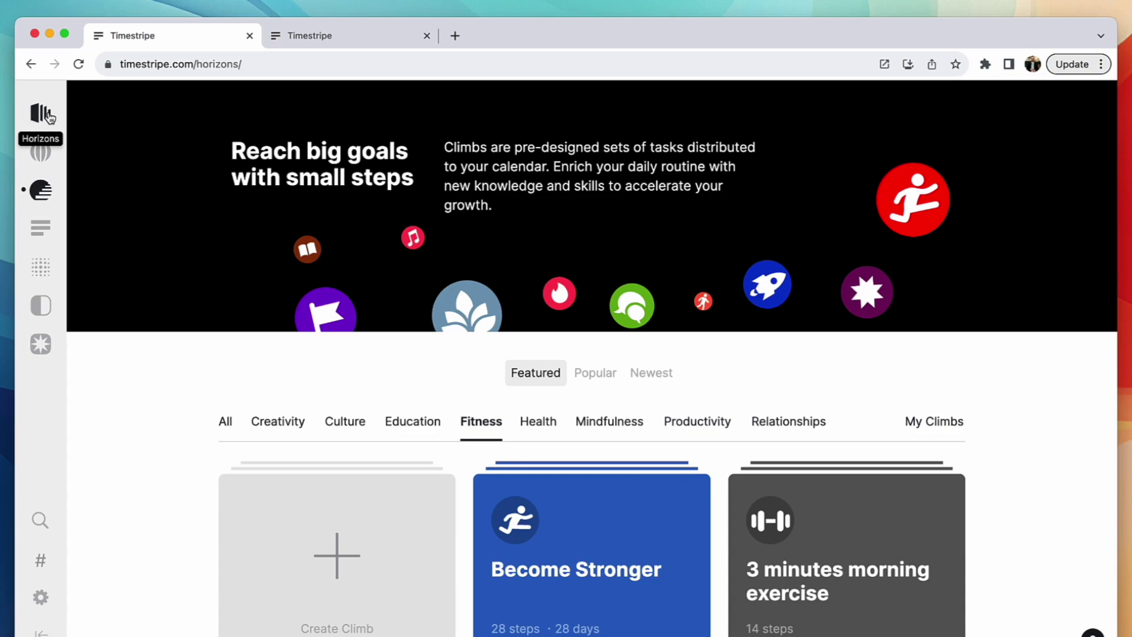
# Step: Compare Basic's 5 goals per horizon and 3 boards with Pro's unlimited limits
pyautogui.click(313, 36)
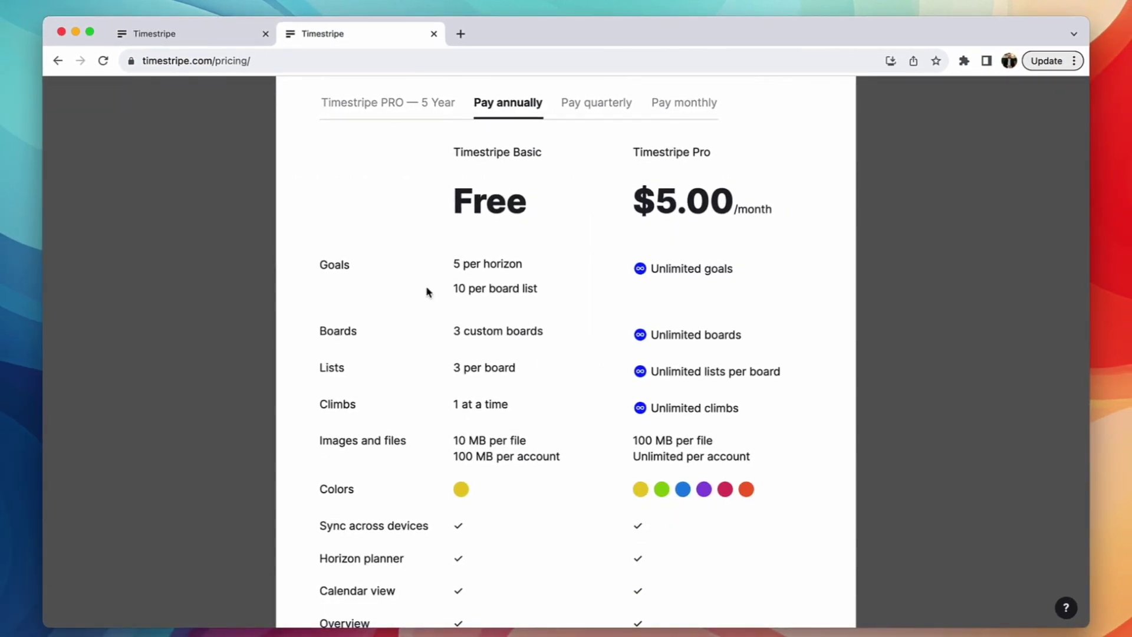
pyautogui.scroll(-1, 448, 298)
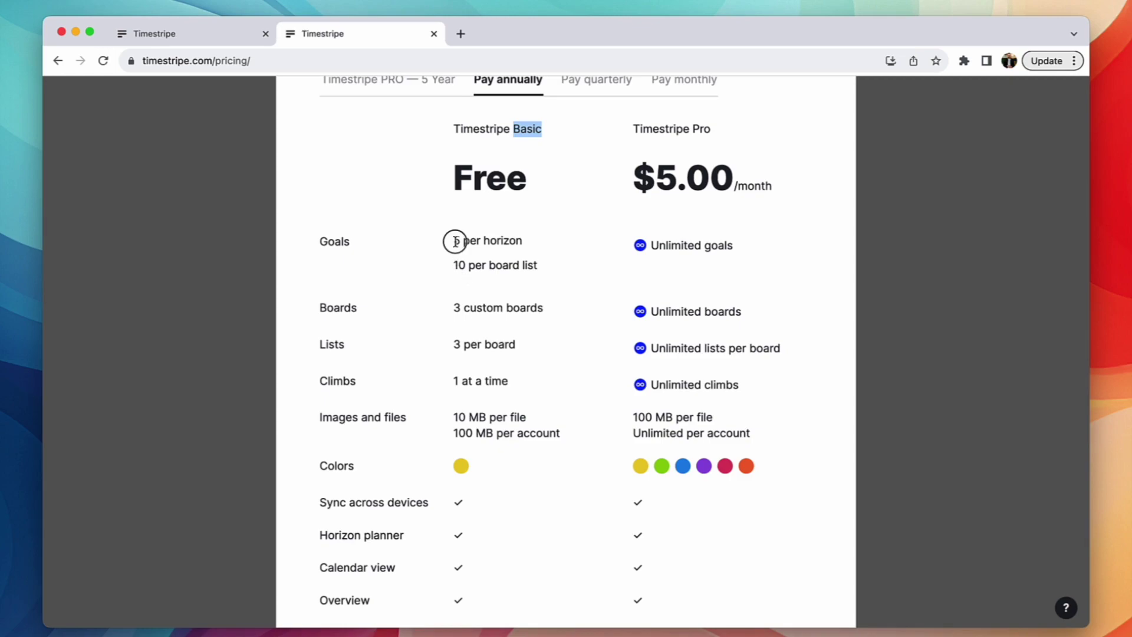
pyautogui.moveTo(455, 241); pyautogui.dragTo(530, 264)
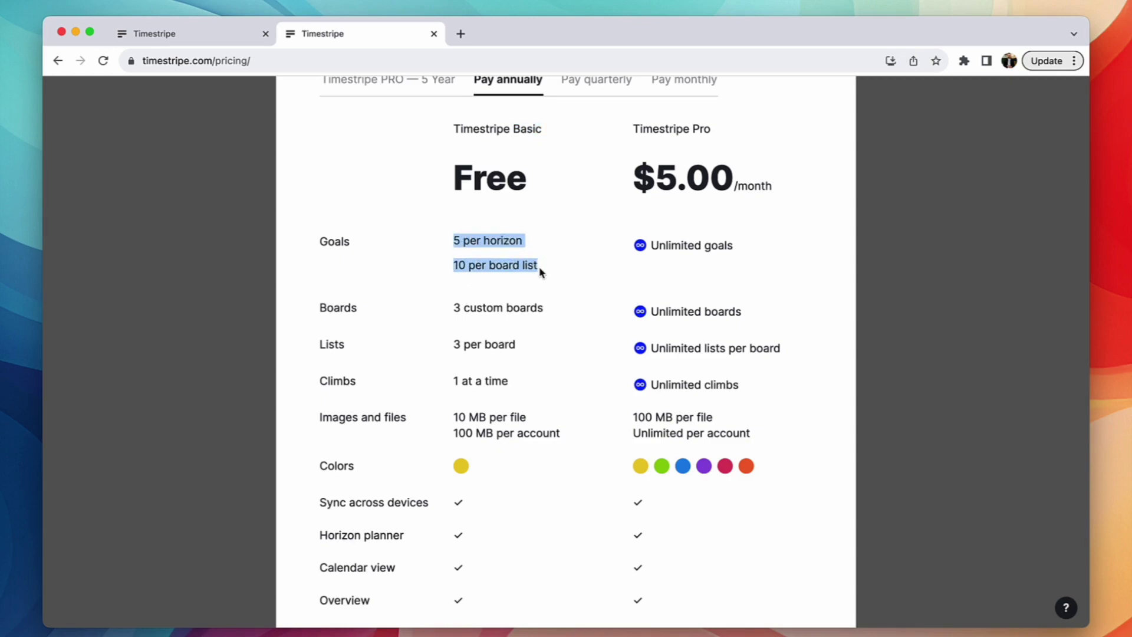
pyautogui.click(248, 37)
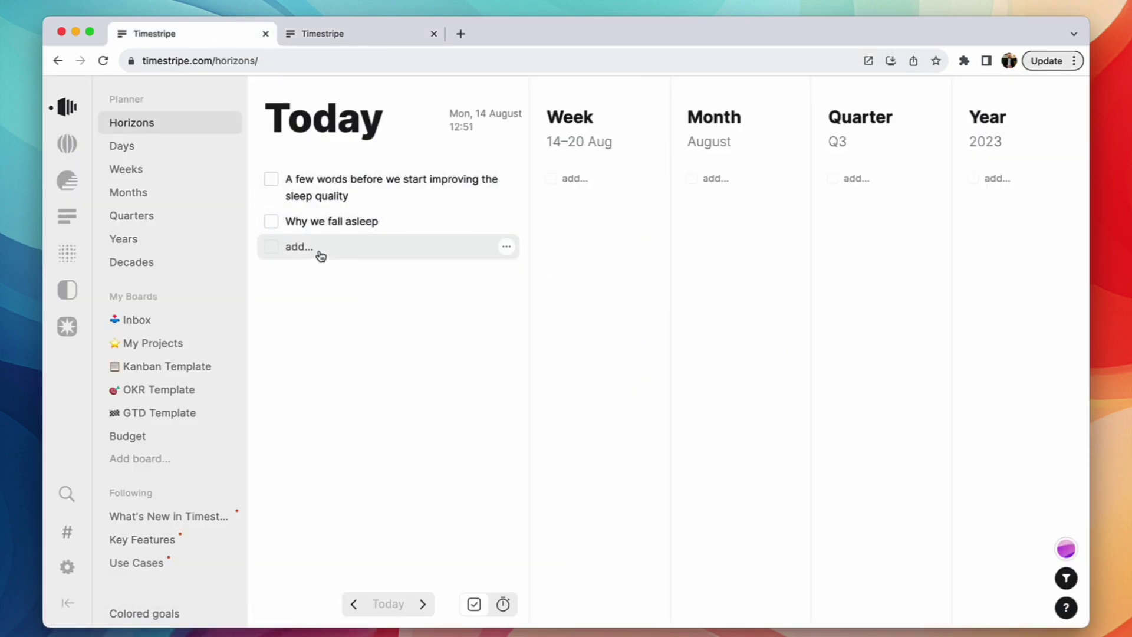
pyautogui.click(319, 34)
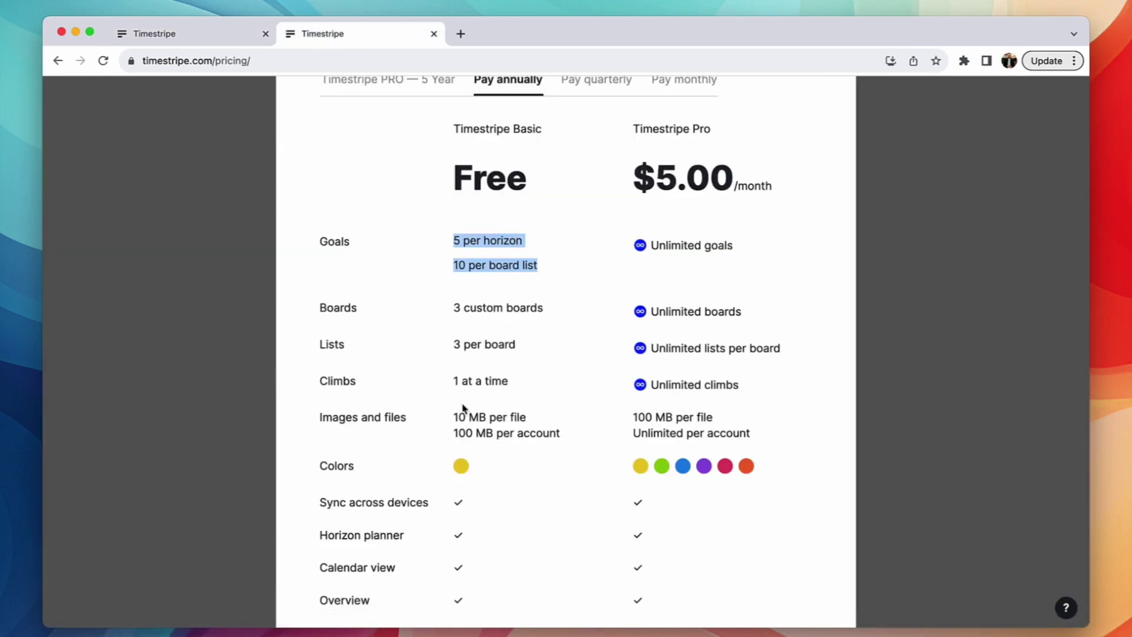
pyautogui.scroll(-3, 483, 485)
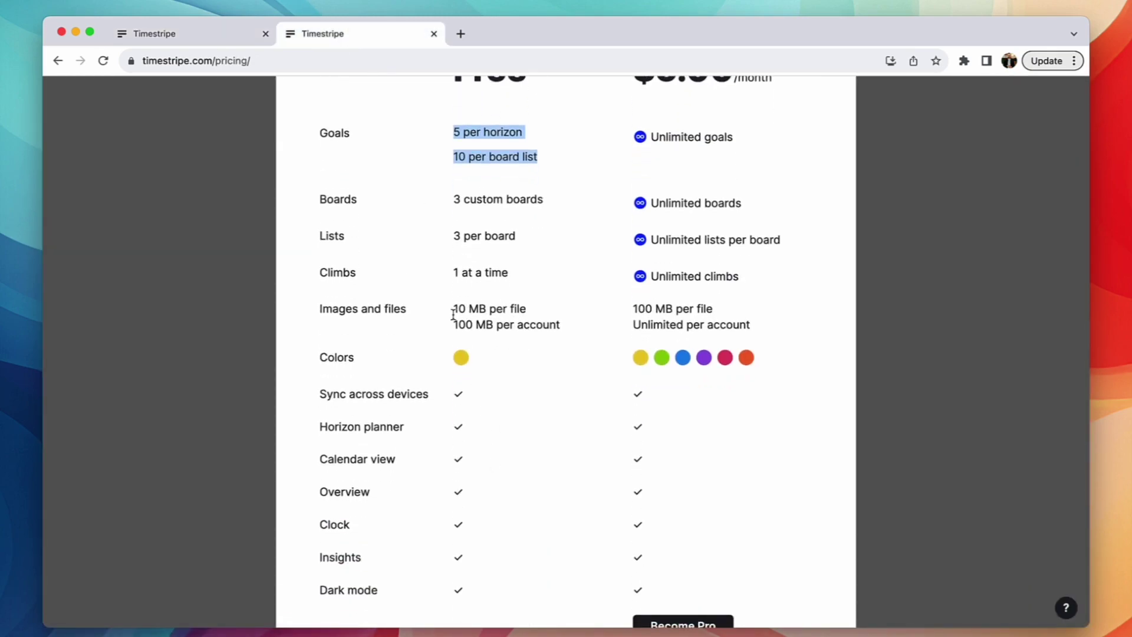
pyautogui.scroll(-5, 519, 366)
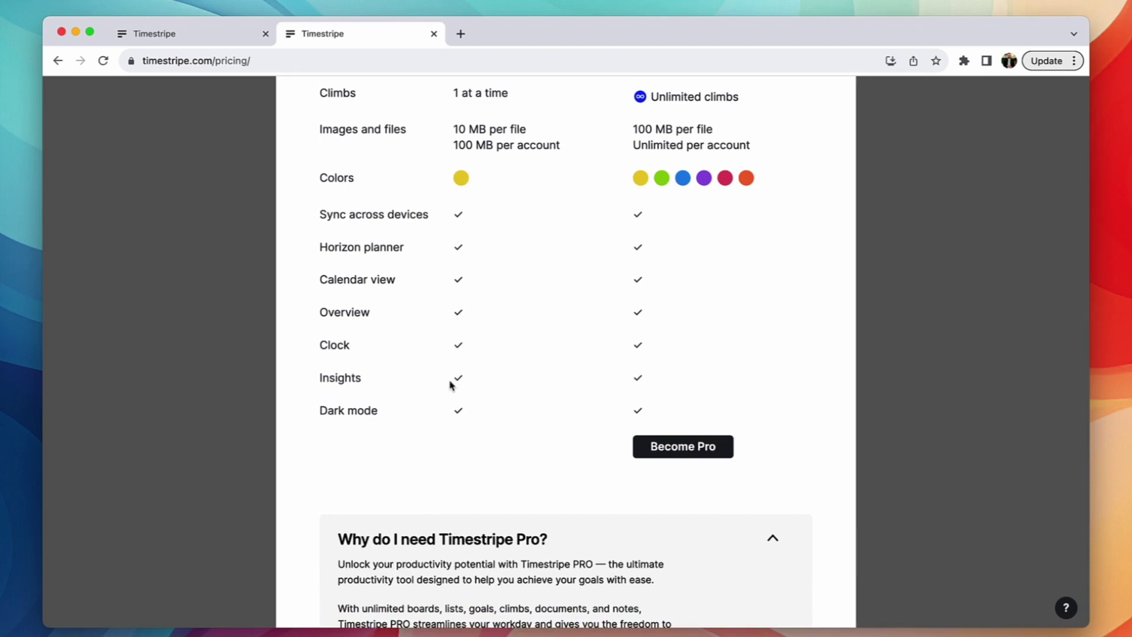
# Step: Review the Pro pricing cards and advance the feature carousel to the Unlimited Boards slide
pyautogui.scroll(-2, 389, 313)
pyautogui.scroll(15, 389, 313)
pyautogui.scroll(10, 347, 228)
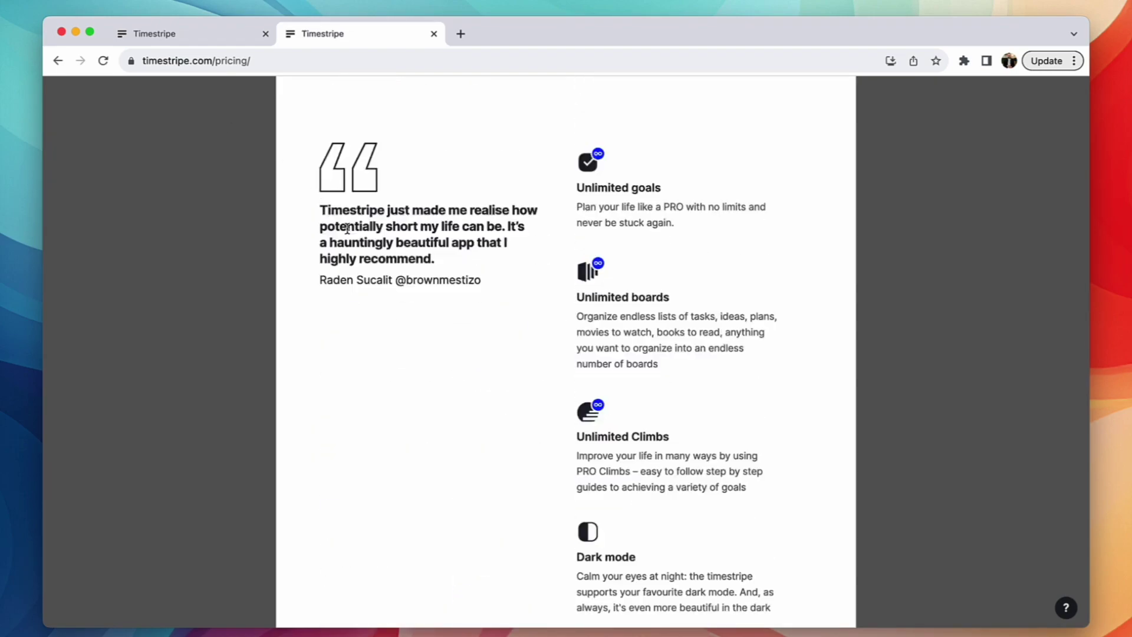
pyautogui.scroll(10, 392, 284)
pyautogui.scroll(-1, 394, 279)
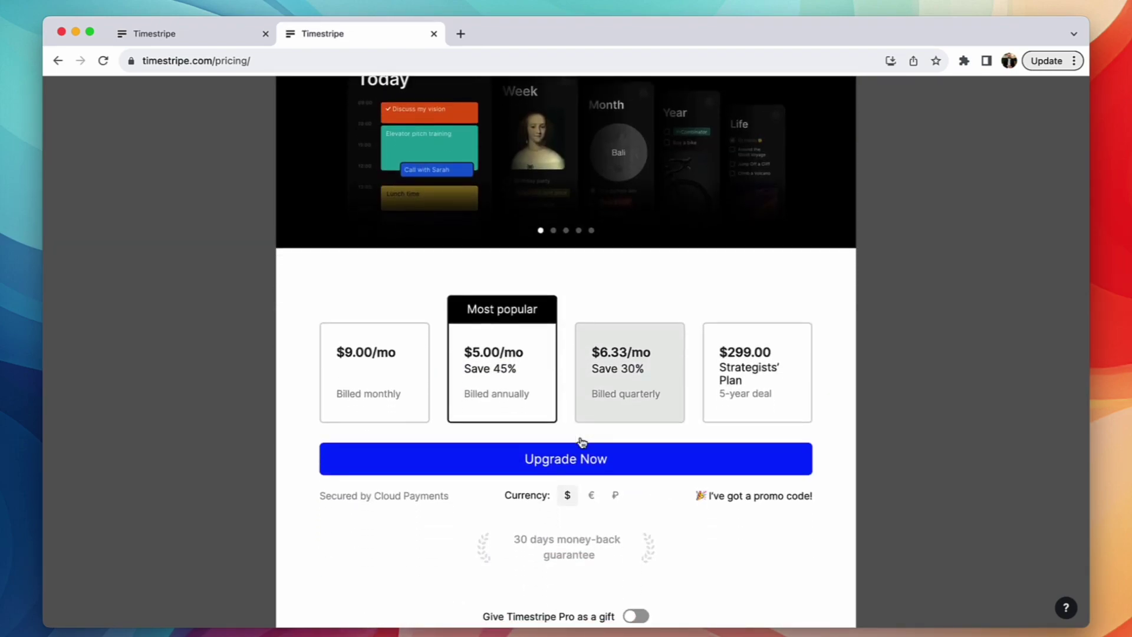
pyautogui.scroll(-1, 582, 442)
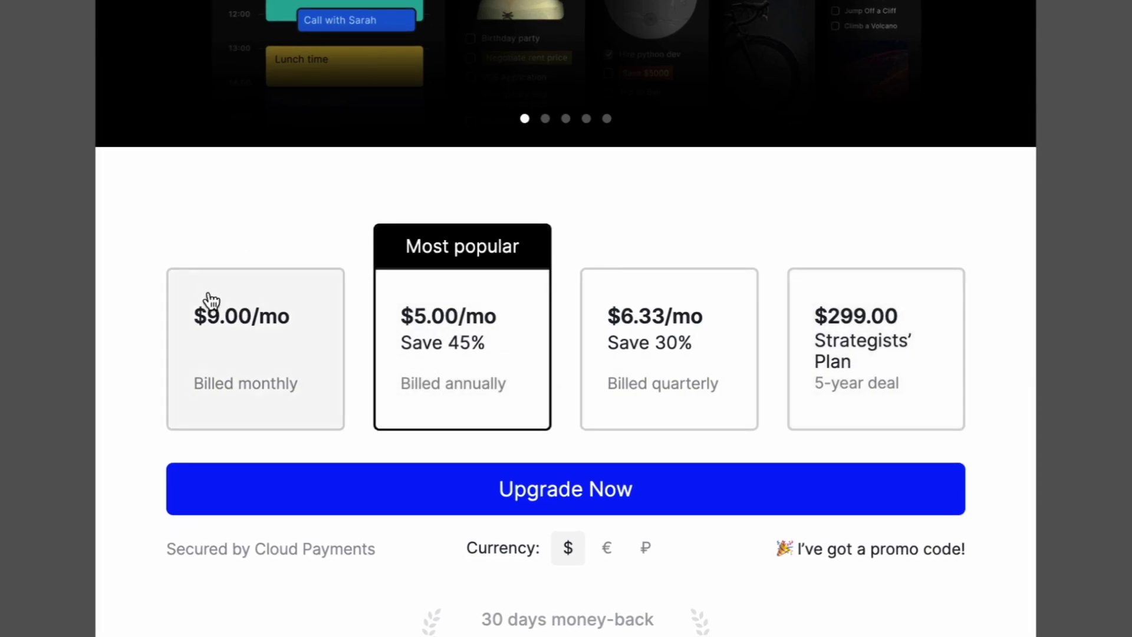
pyautogui.scroll(2, 257, 72)
pyautogui.scroll(4, 256, 72)
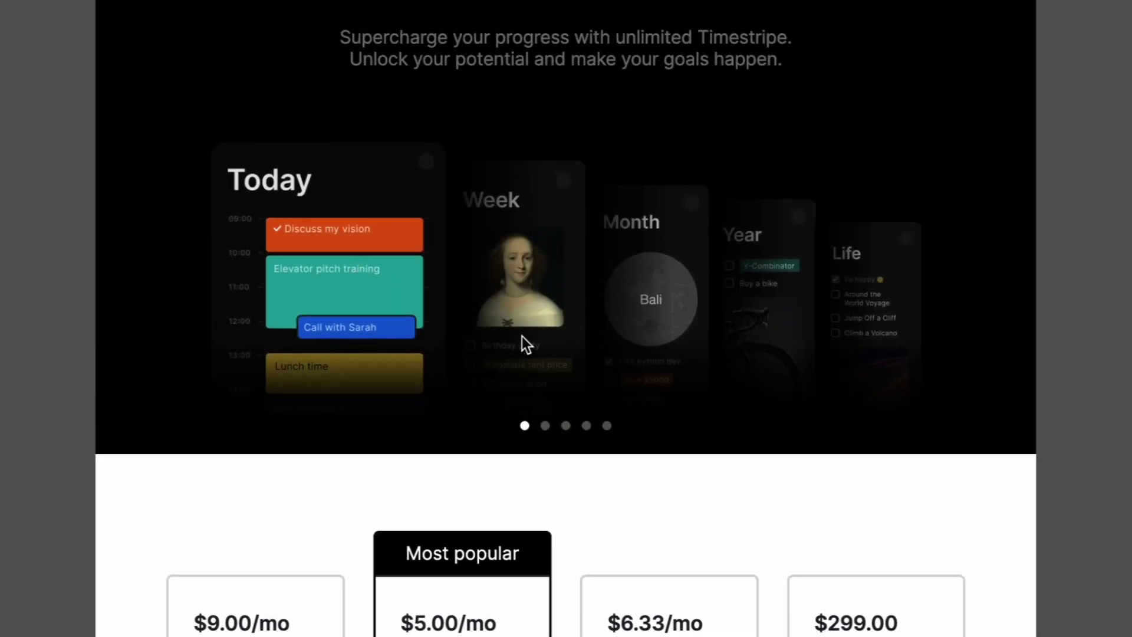
pyautogui.click(544, 425)
pyautogui.click(566, 425)
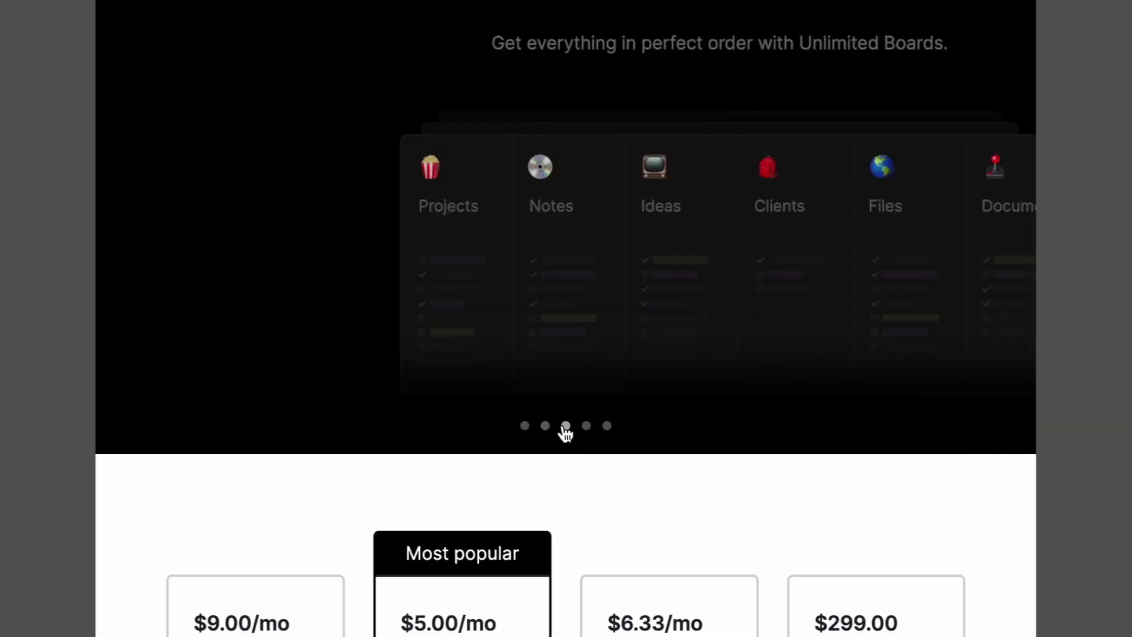
pyautogui.scroll(2, 327, 121)
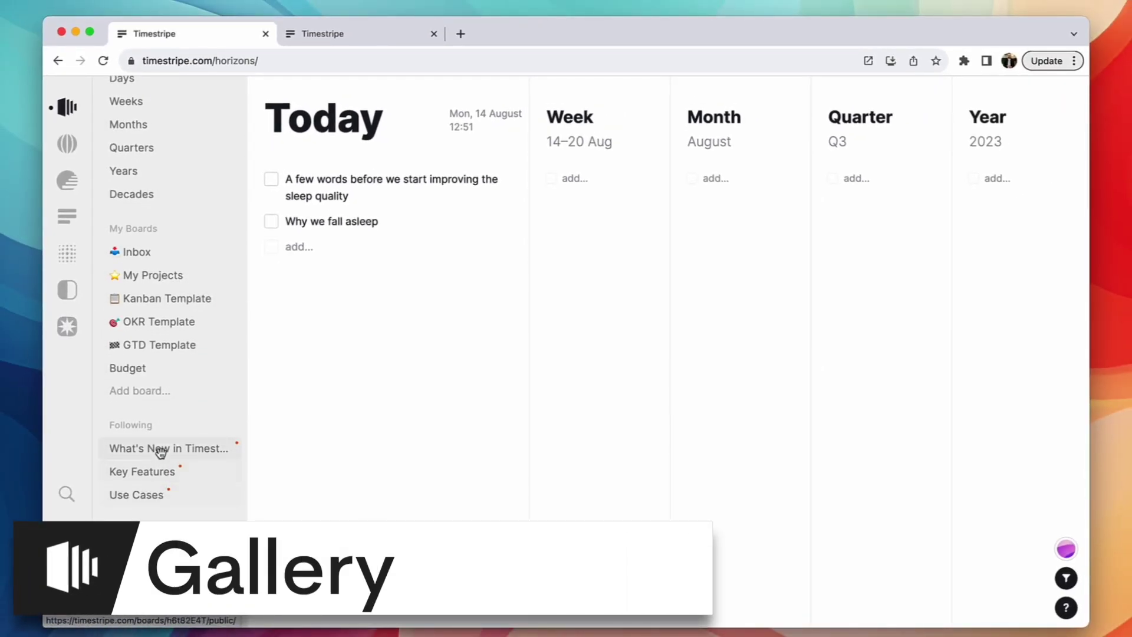
# Step: Open the Board Gallery and scroll down through the template boards
pyautogui.click(67, 144)
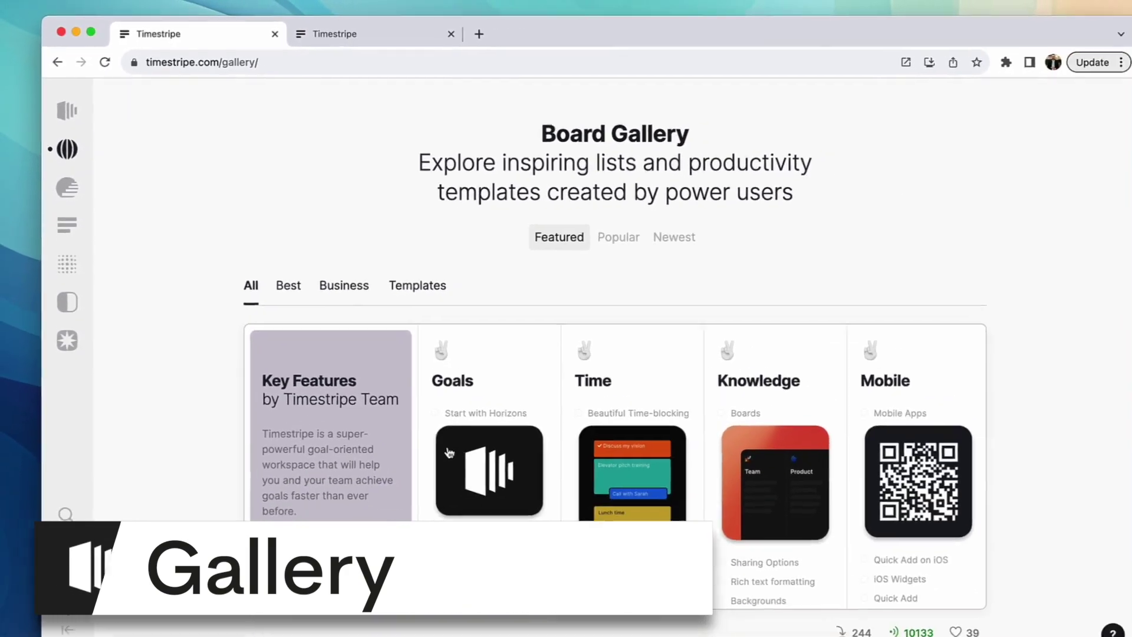
pyautogui.scroll(-8, 625, 495)
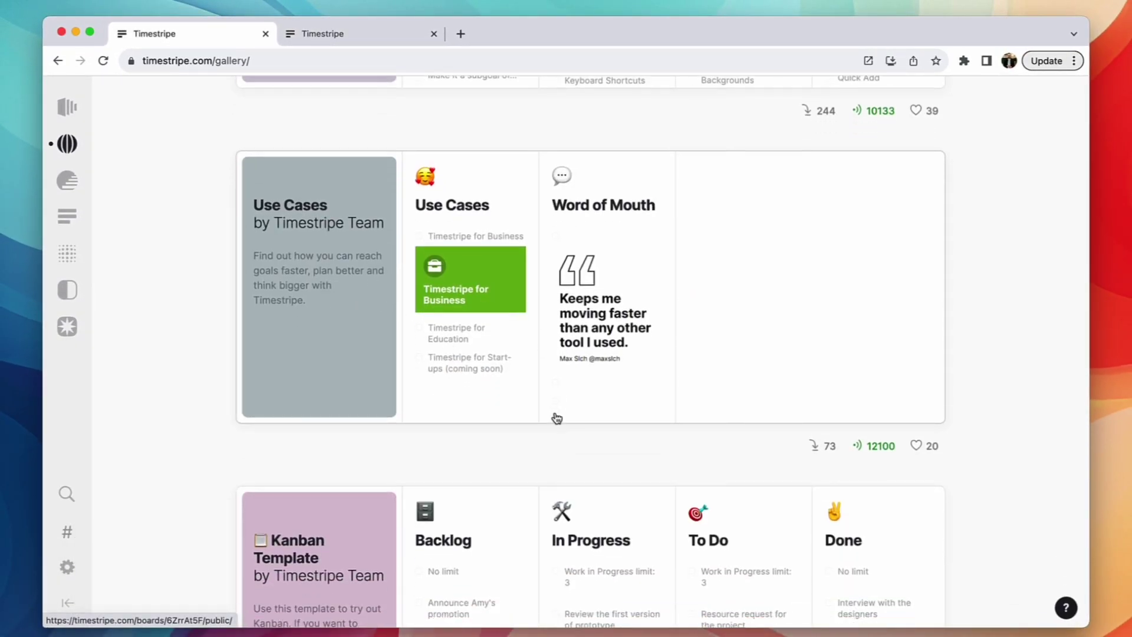
pyautogui.scroll(-6, 556, 418)
pyautogui.scroll(-6, 483, 285)
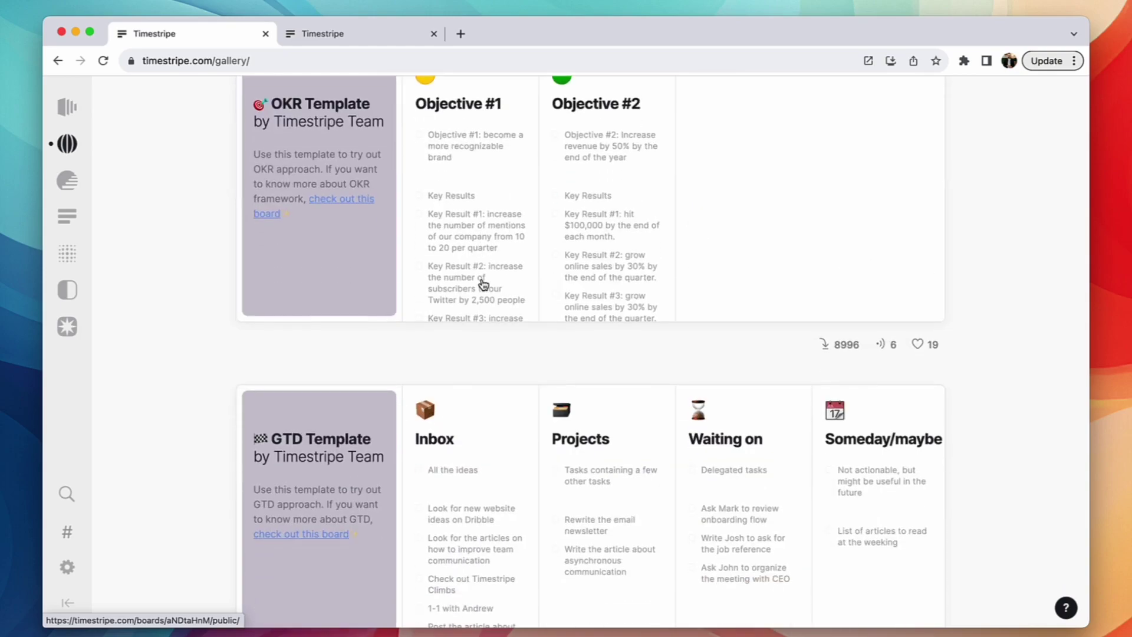
pyautogui.scroll(-10, 373, 302)
pyautogui.scroll(-3, 372, 302)
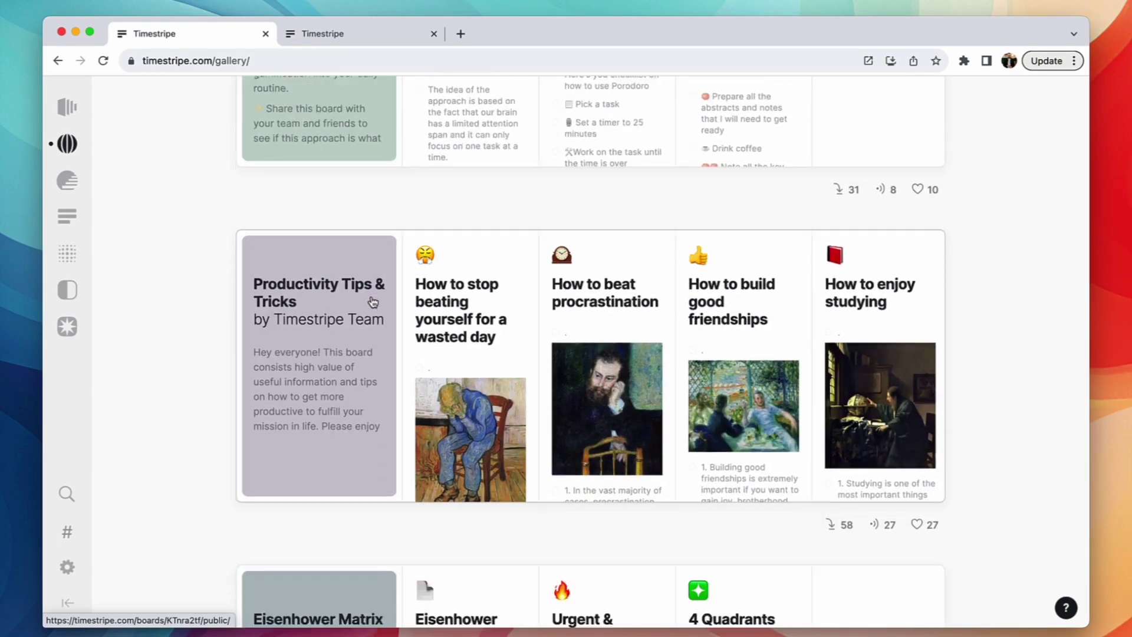
pyautogui.scroll(-4, 472, 393)
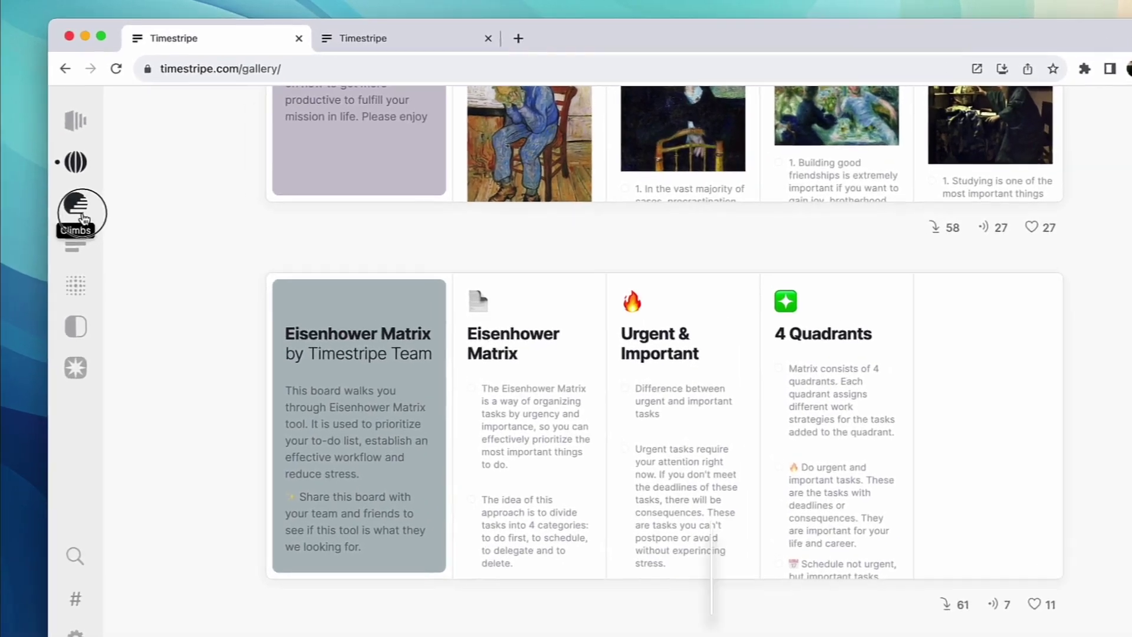
# Step: Visit the Climbs catalogue, then open the calendar scrolled up to this year's month grid
pyautogui.click(78, 185)
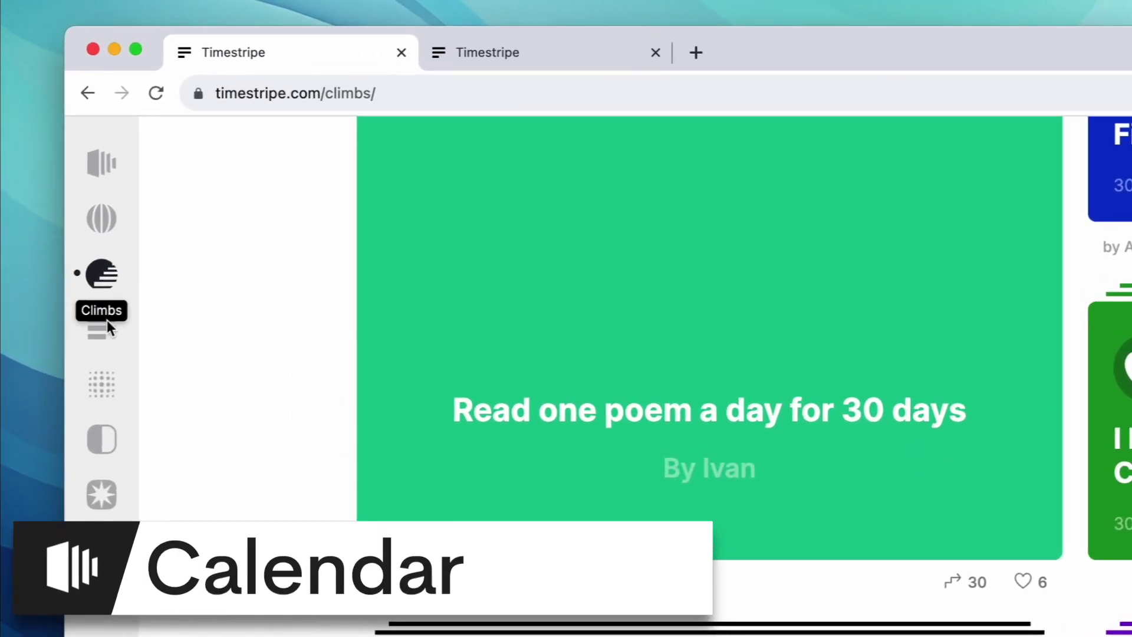
pyautogui.click(101, 323)
pyautogui.scroll(3, 516, 457)
pyautogui.scroll(10, 516, 457)
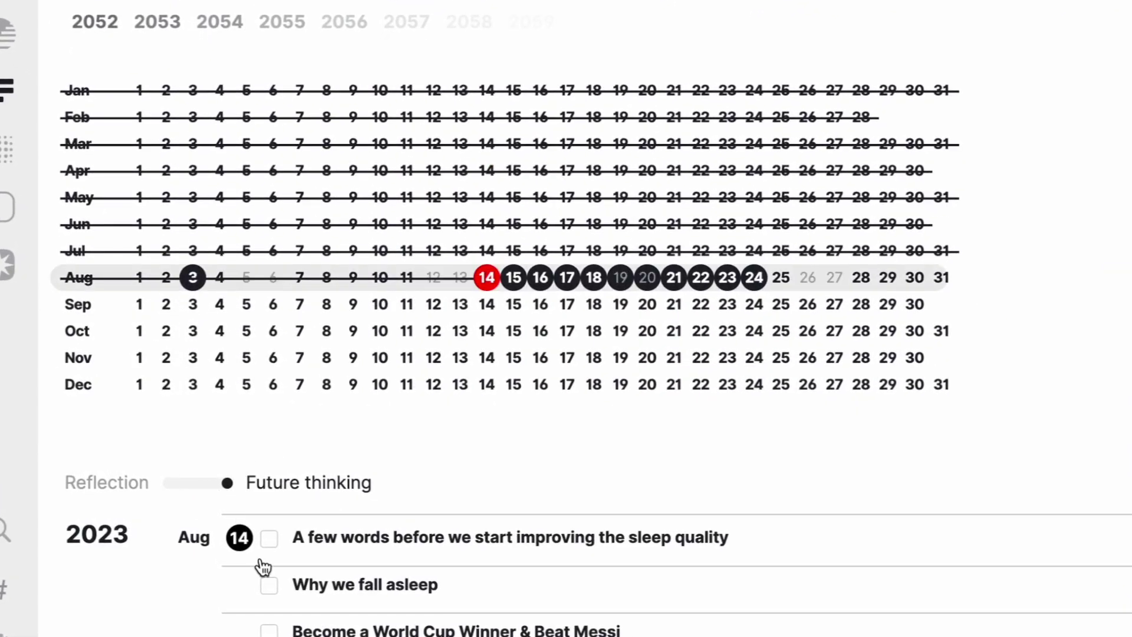
# Step: Show past goals in Reflection mode, then switch back to Future thinking goals
pyautogui.click(194, 485)
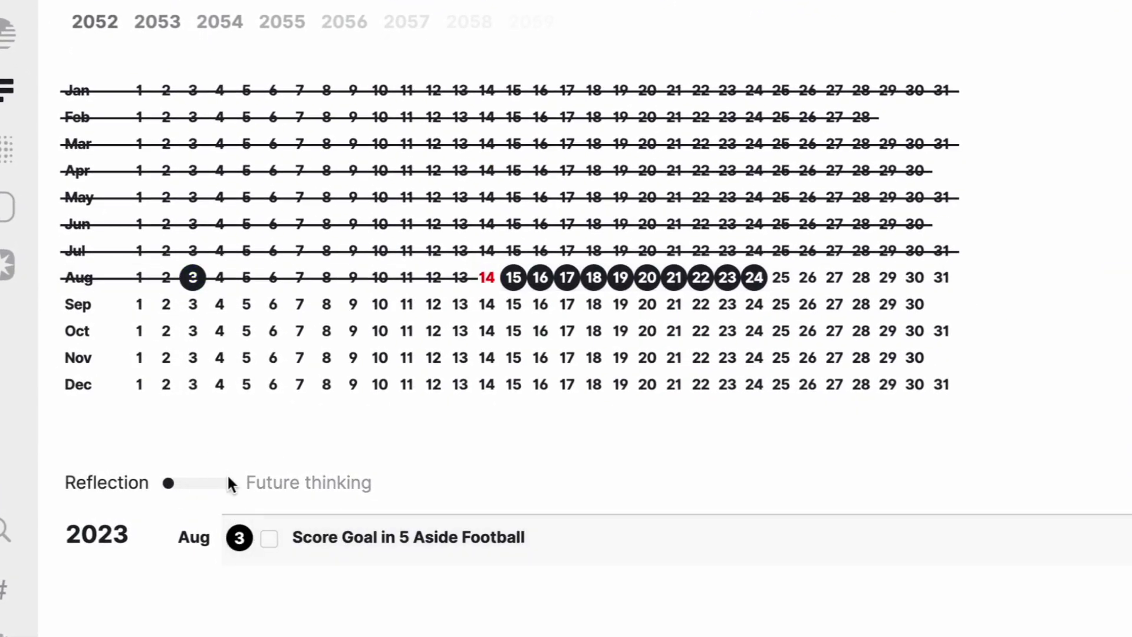
pyautogui.click(176, 475)
pyautogui.scroll(-6, 319, 538)
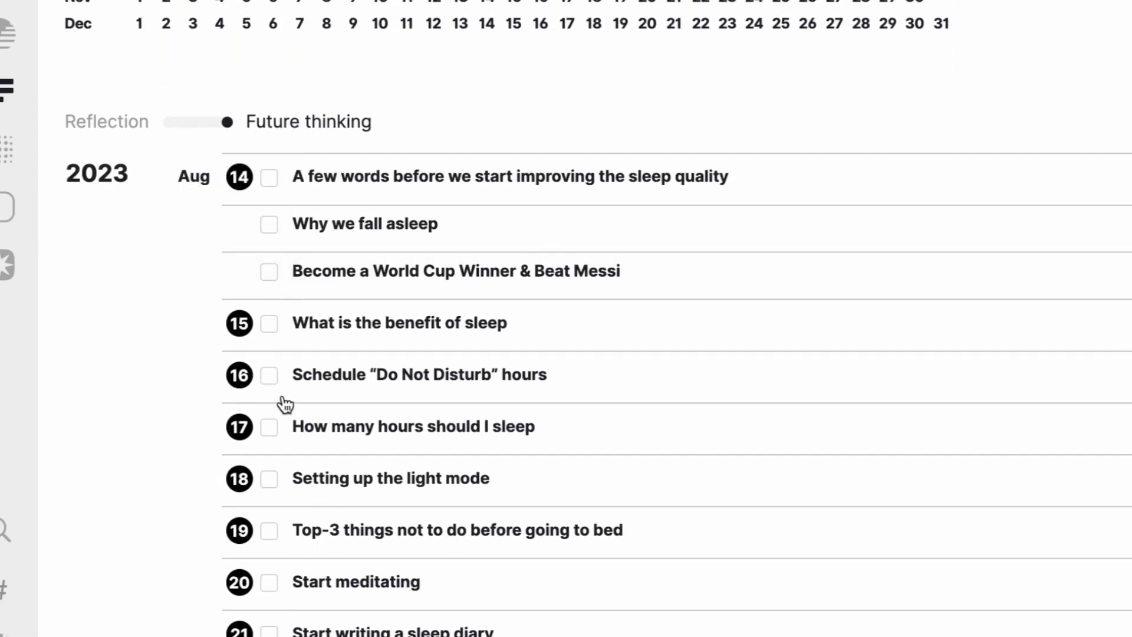
pyautogui.scroll(10, 286, 403)
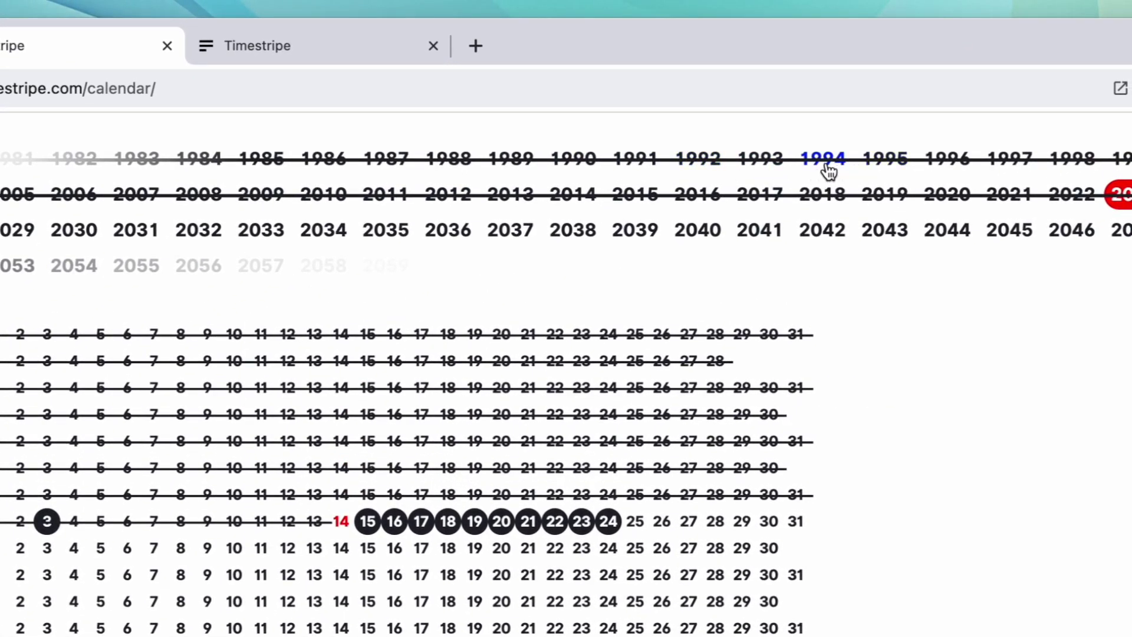
# Step: View June 22, 1994 in the calendar, return to 2023, and open the life Overview
pyautogui.click(825, 161)
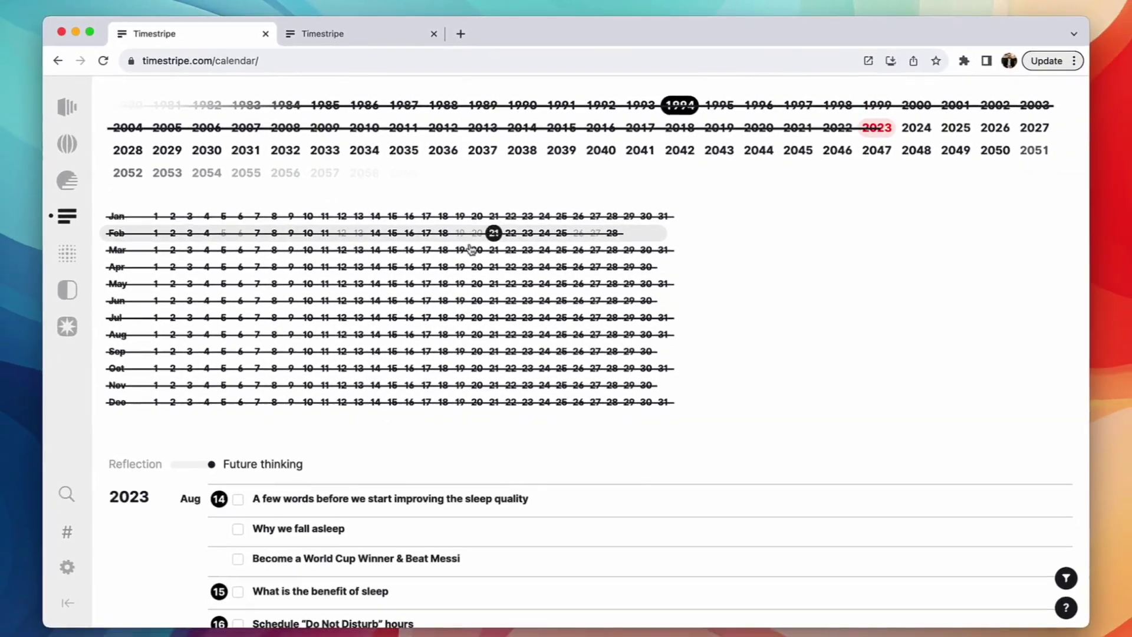
pyautogui.click(493, 300)
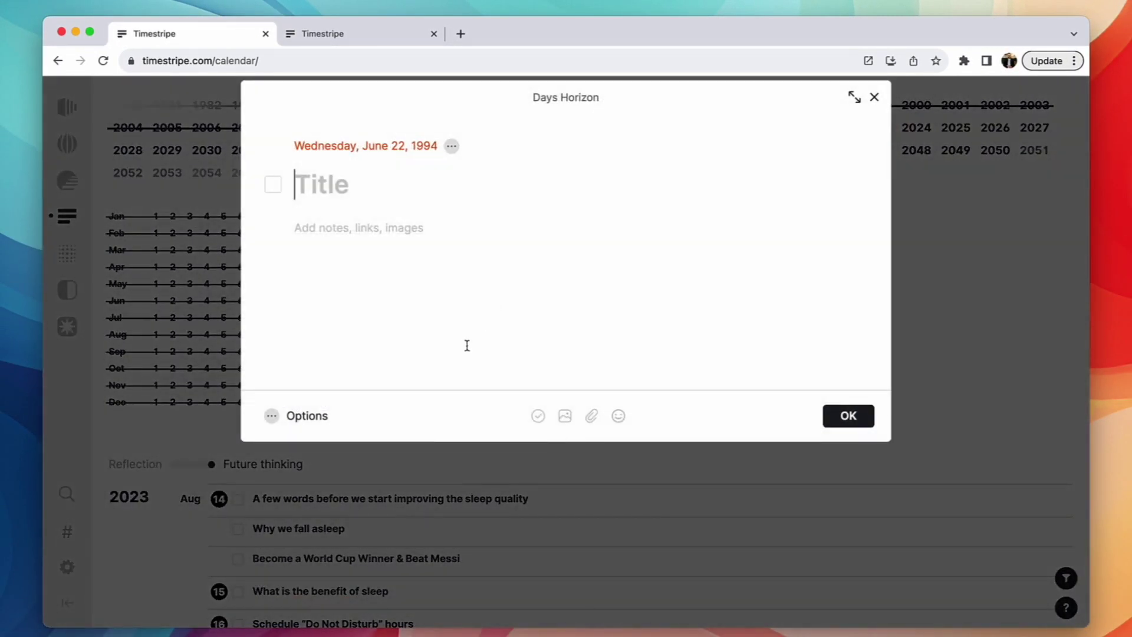
pyautogui.click(169, 240)
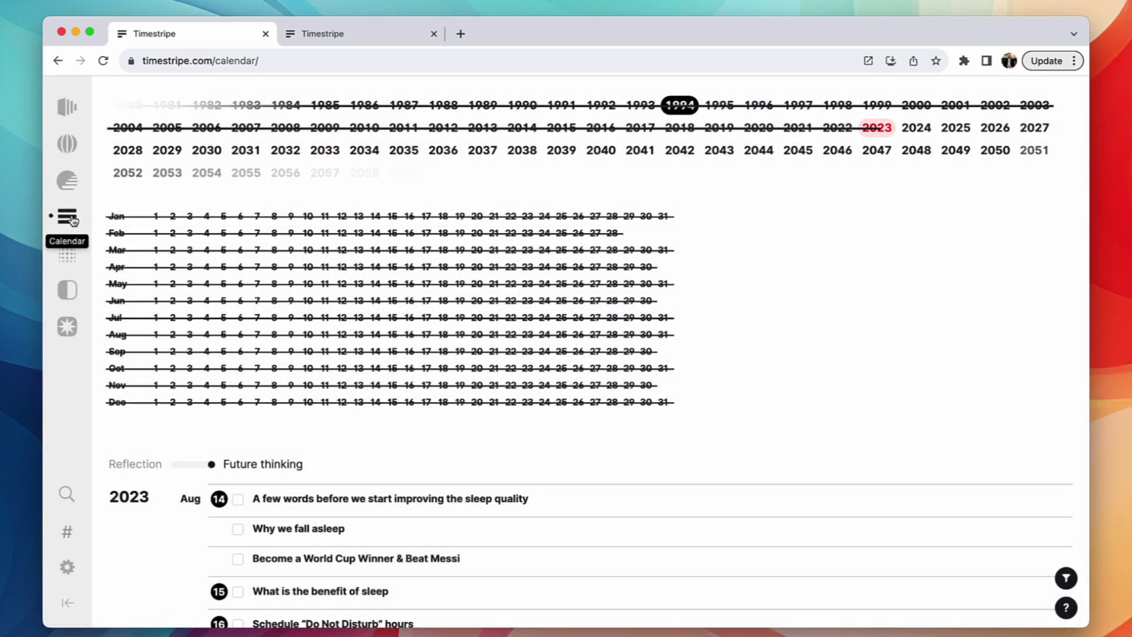
pyautogui.click(874, 133)
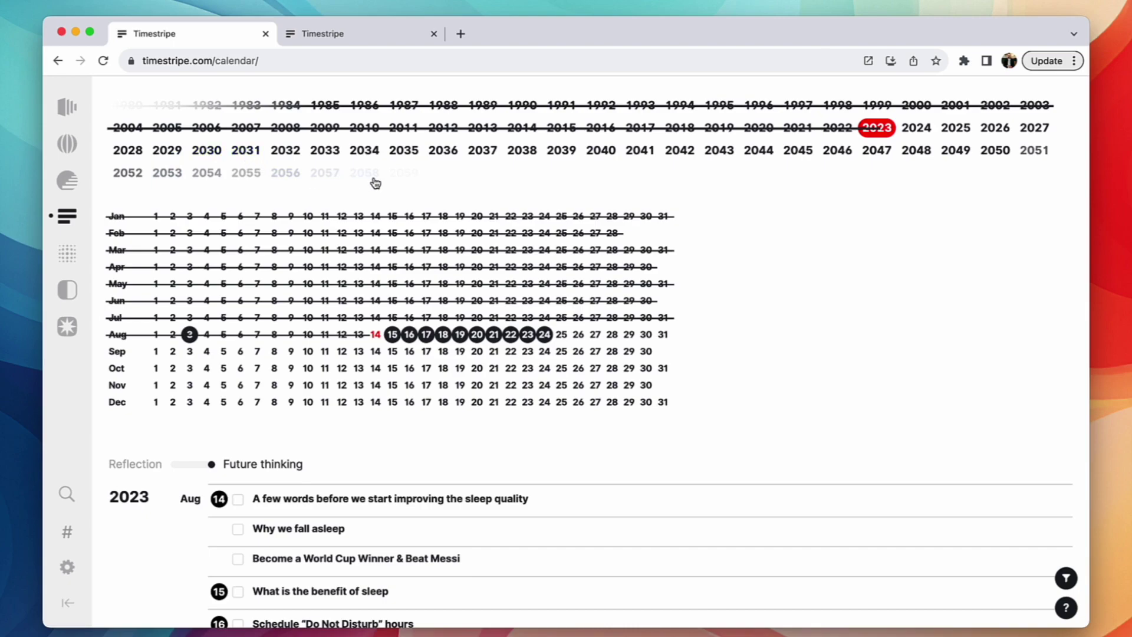
pyautogui.click(67, 256)
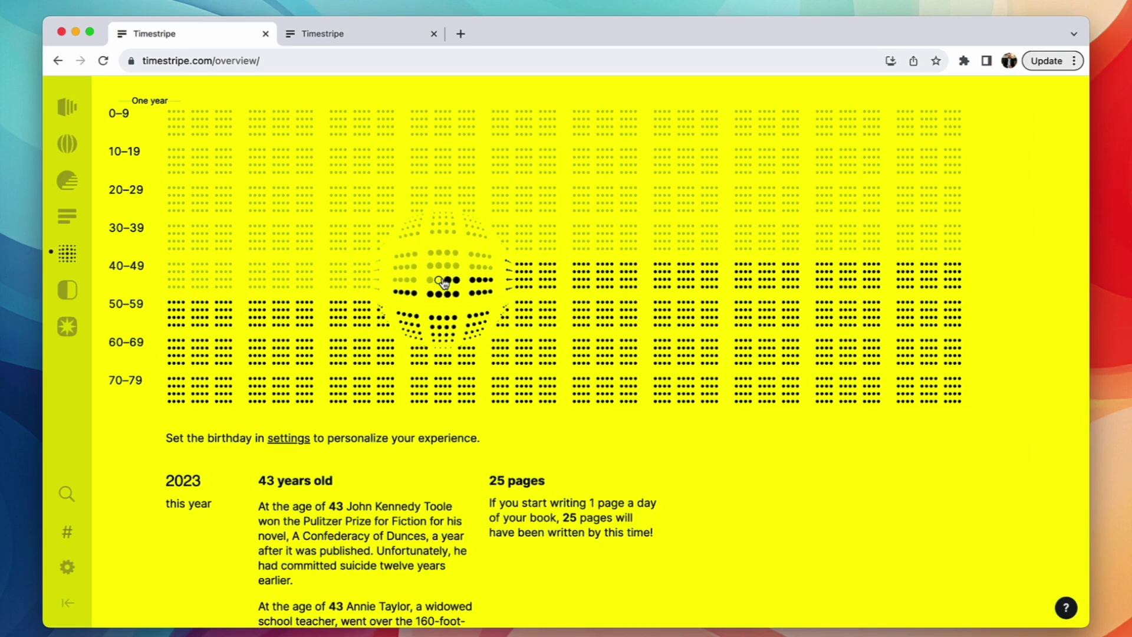
# Step: Skim the General settings for the birthday and appearance options, then return to Overview
pyautogui.click(292, 438)
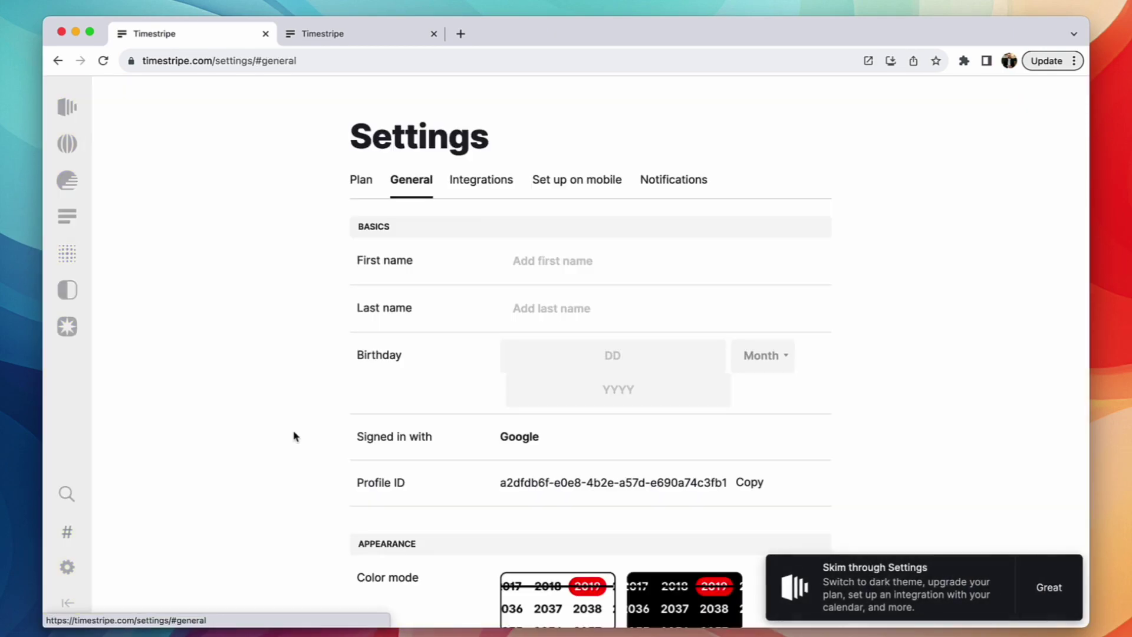
pyautogui.scroll(-3, 494, 348)
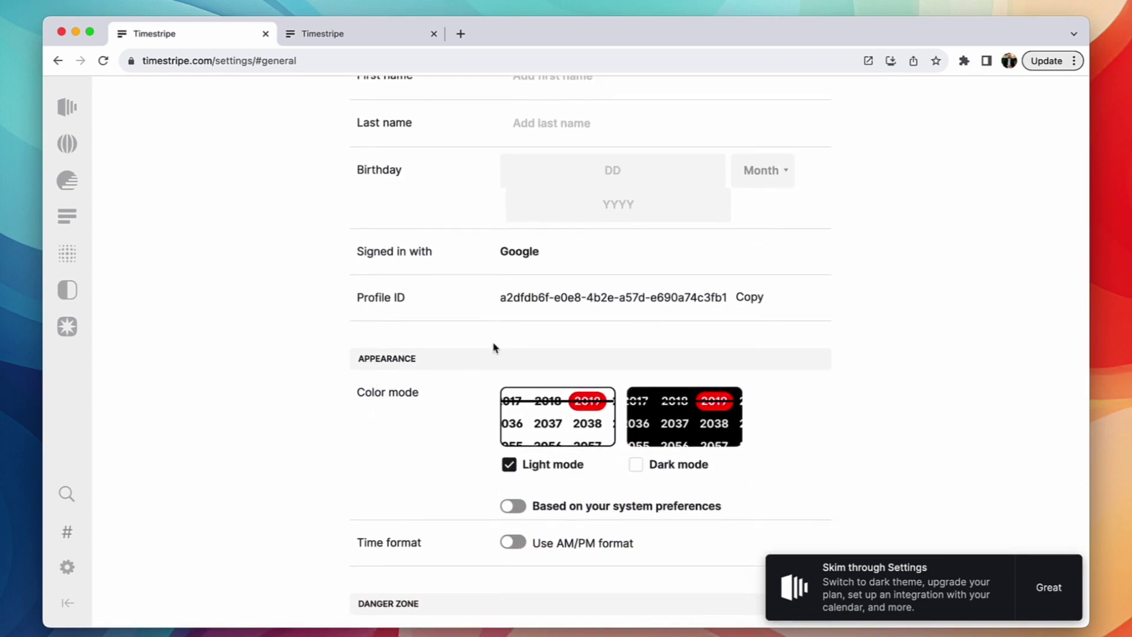
pyautogui.scroll(-3, 461, 347)
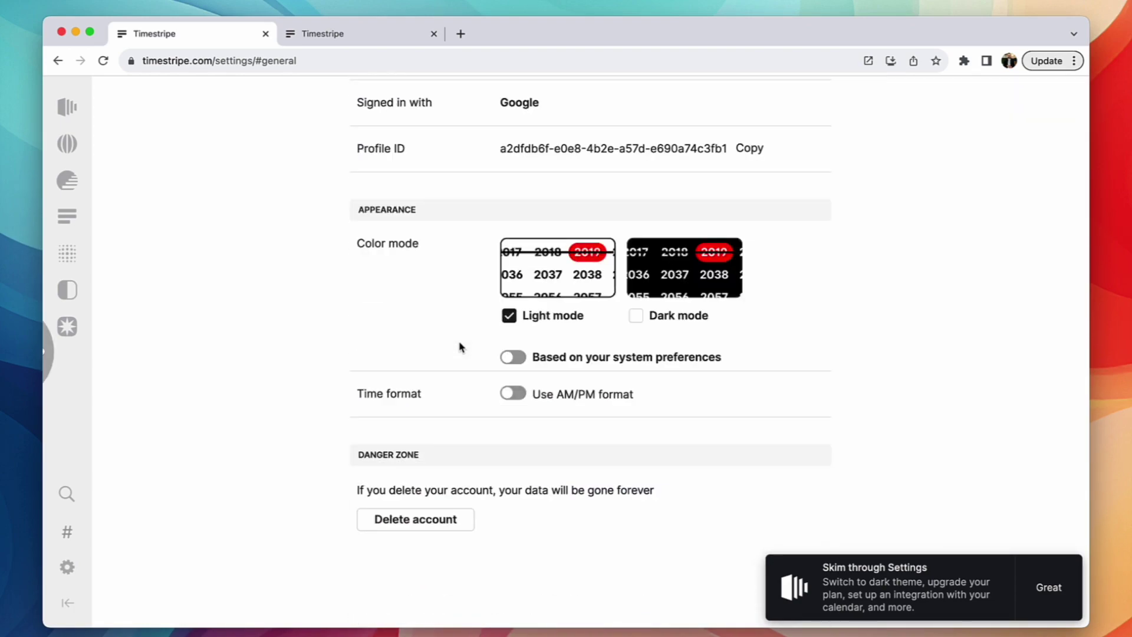
pyautogui.click(64, 62)
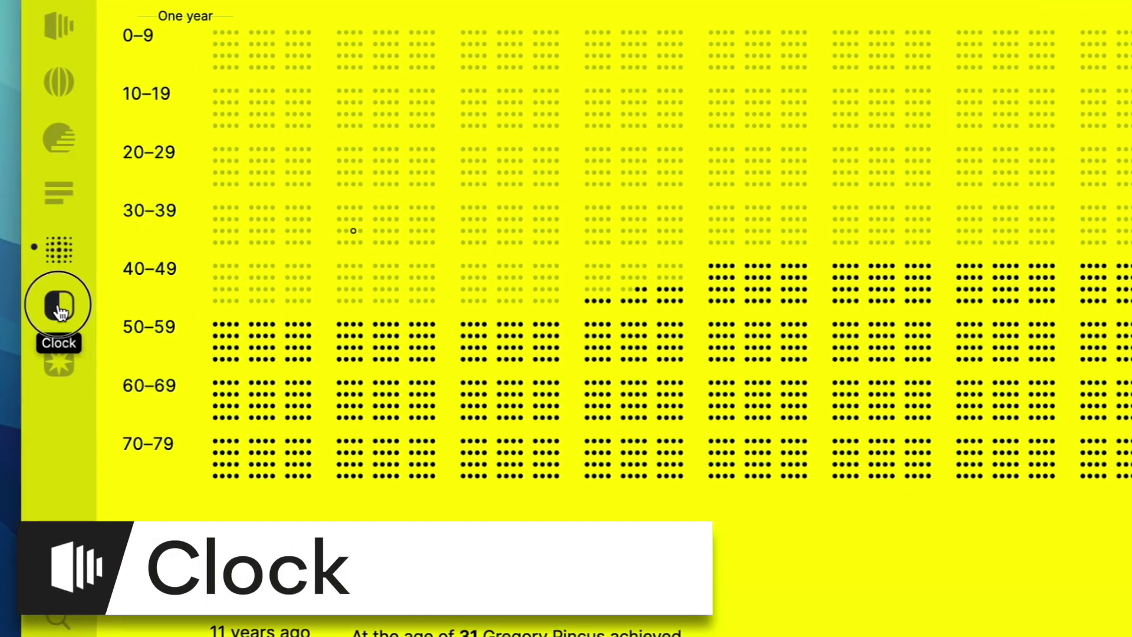
# Step: Visit the Clock view and Insights, start a three-year goal, then dismiss the empty entry
pyautogui.click(60, 304)
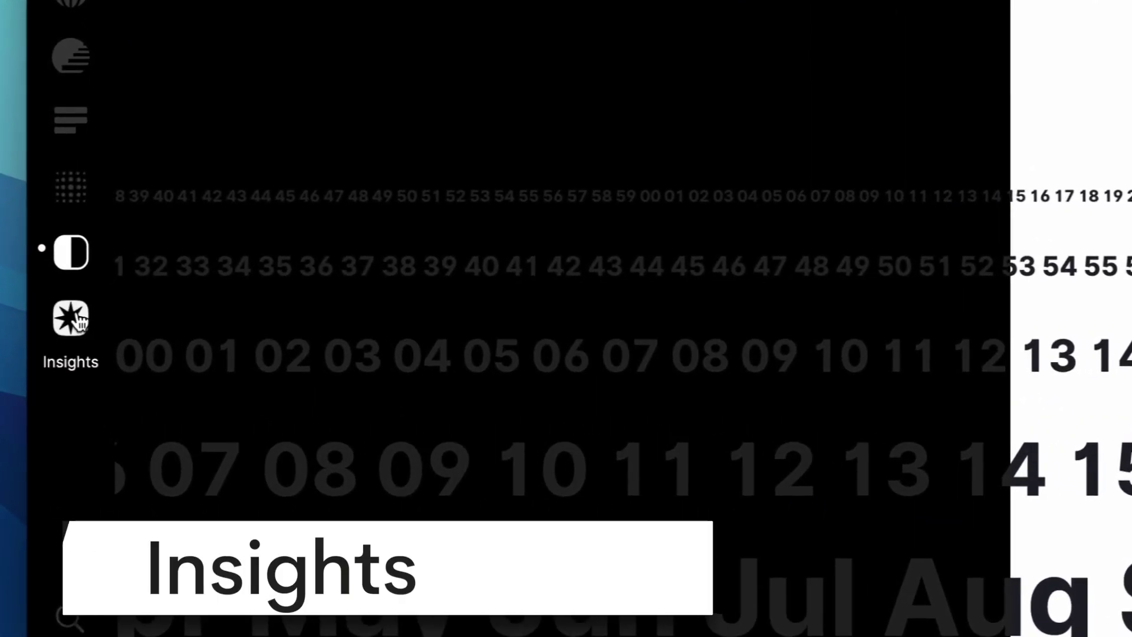
pyautogui.click(80, 322)
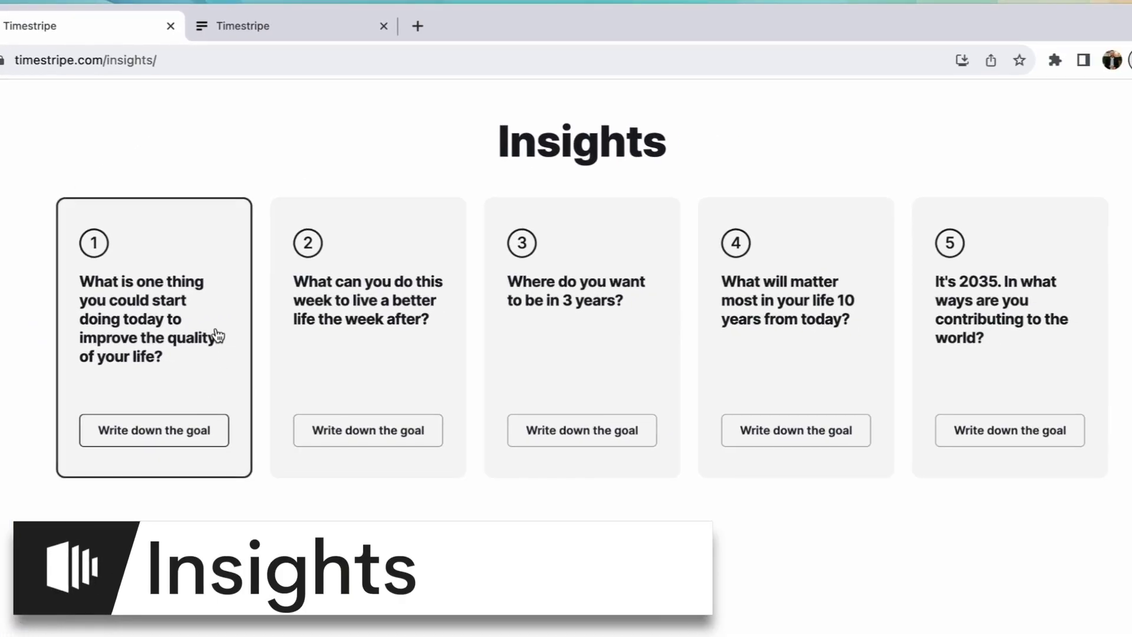
pyautogui.click(631, 333)
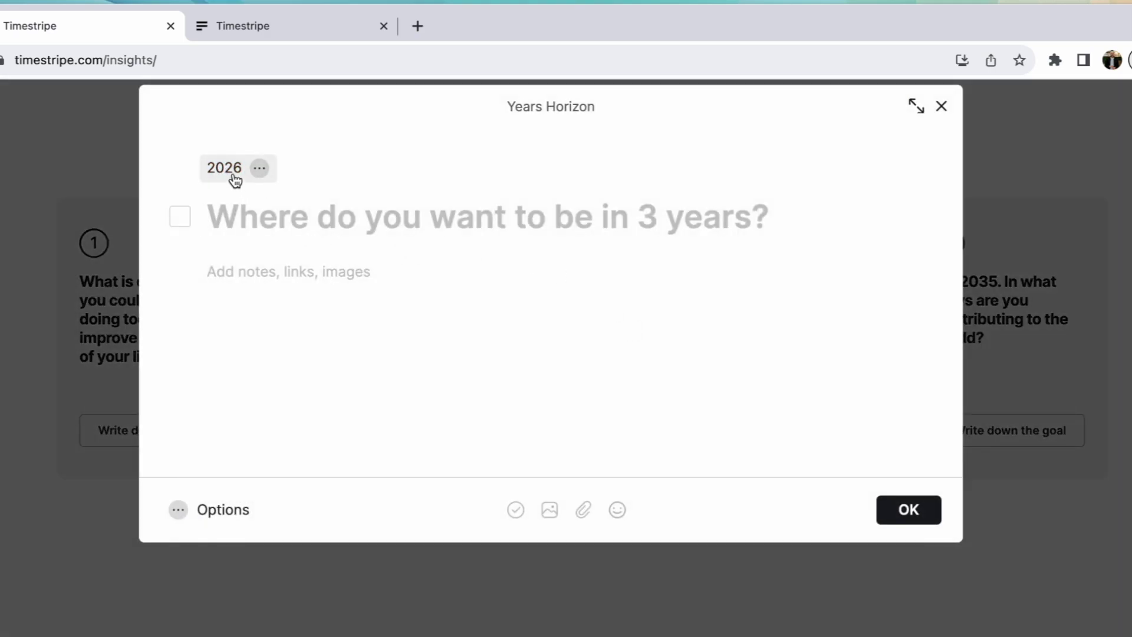
pyautogui.click(87, 189)
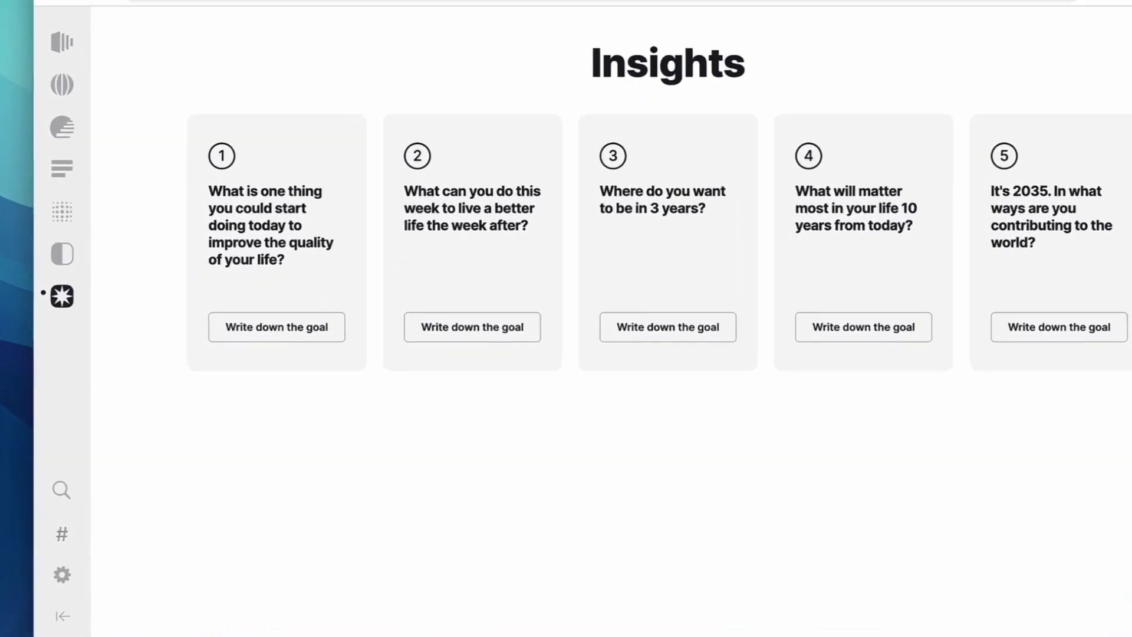
# Step: Switch the app to dark mode and look through the General settings tab
pyautogui.click(65, 568)
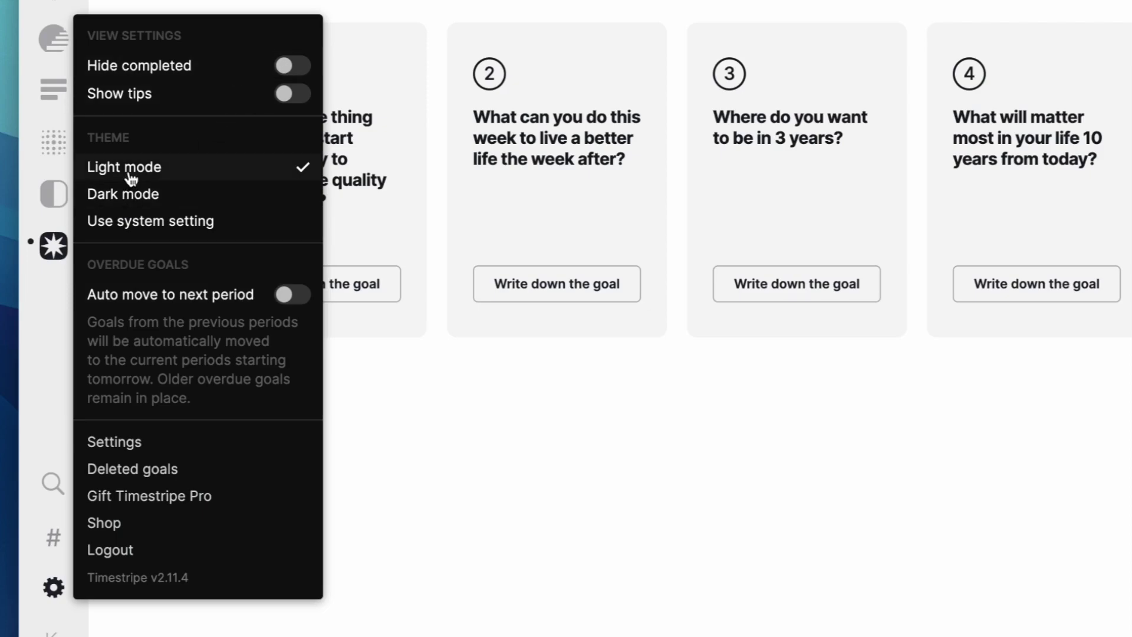
pyautogui.click(163, 196)
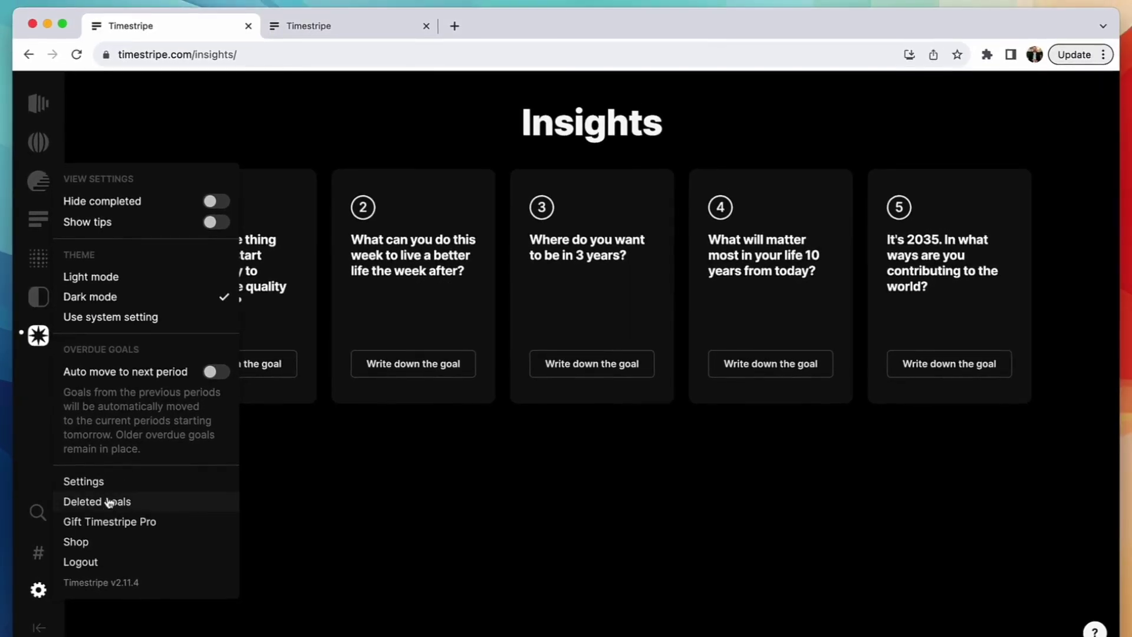
pyautogui.click(147, 446)
pyautogui.click(396, 196)
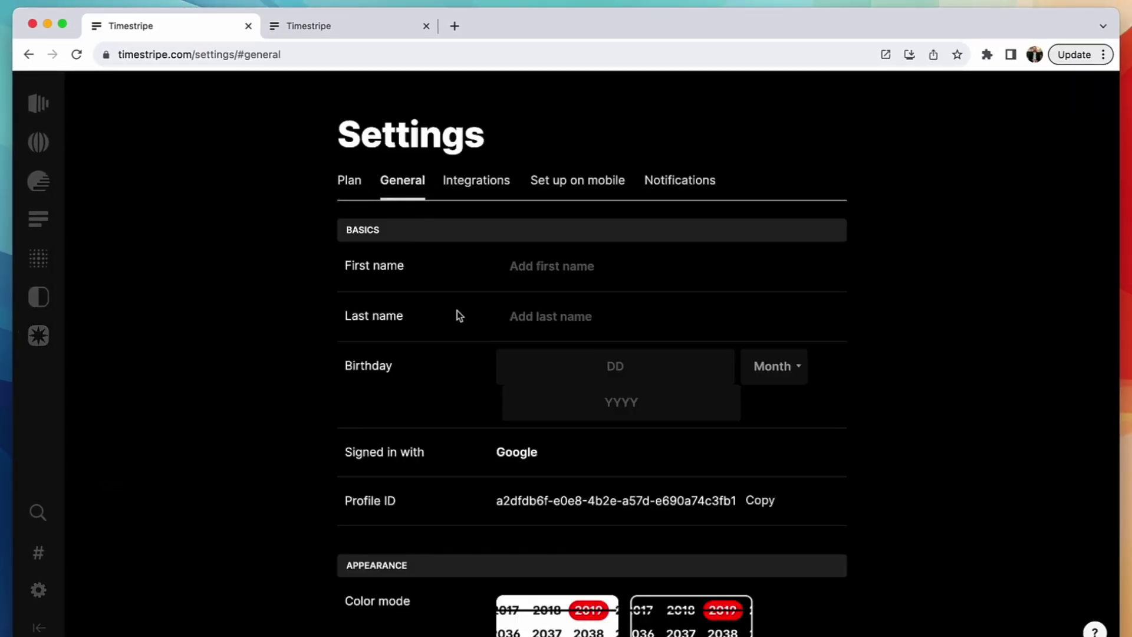
pyautogui.scroll(-6, 463, 354)
pyautogui.scroll(6, 487, 298)
# Step: Browse the Integrations, Set up on mobile and Notifications settings, then return to Horizons
pyautogui.click(485, 178)
pyautogui.scroll(-10, 449, 353)
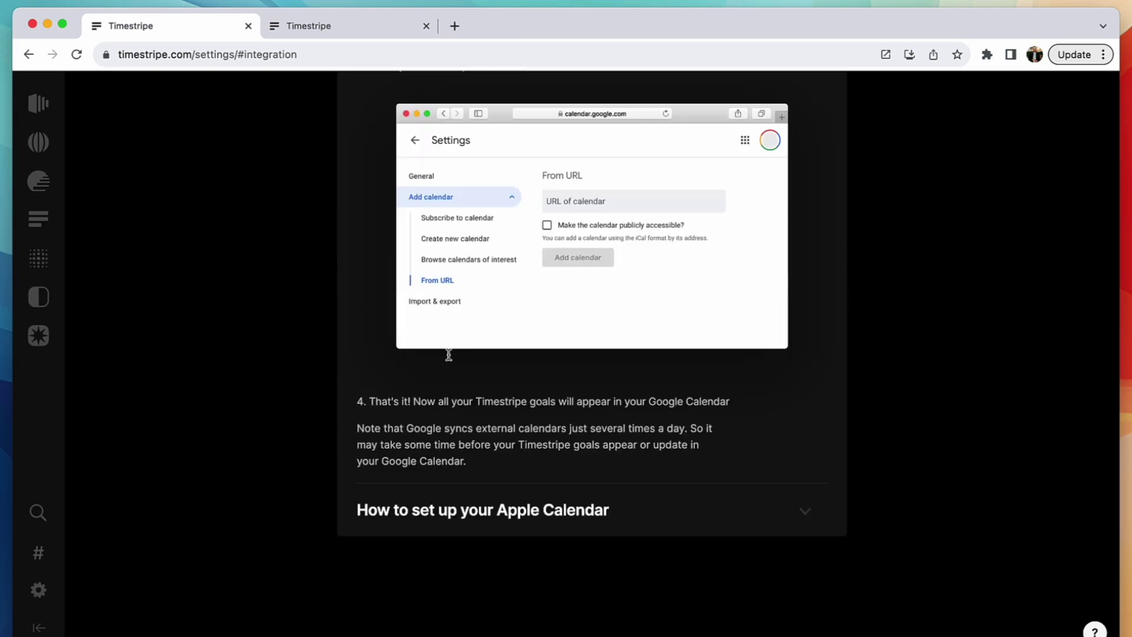
pyautogui.scroll(10, 448, 355)
pyautogui.click(612, 189)
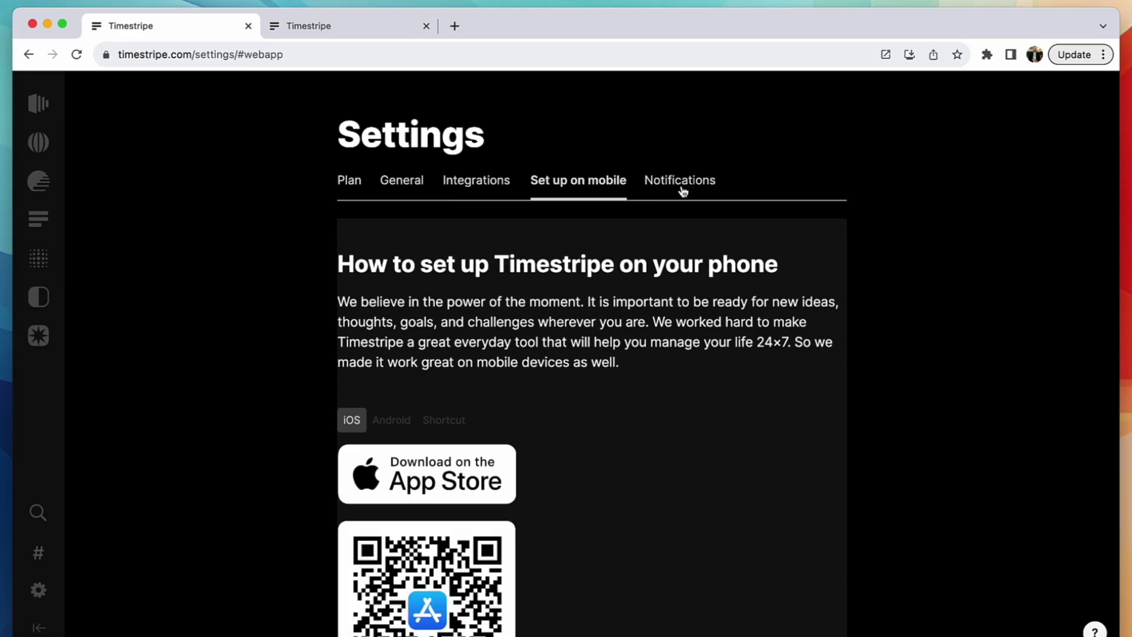
pyautogui.scroll(-4, 678, 190)
pyautogui.scroll(4, 674, 187)
pyautogui.click(667, 185)
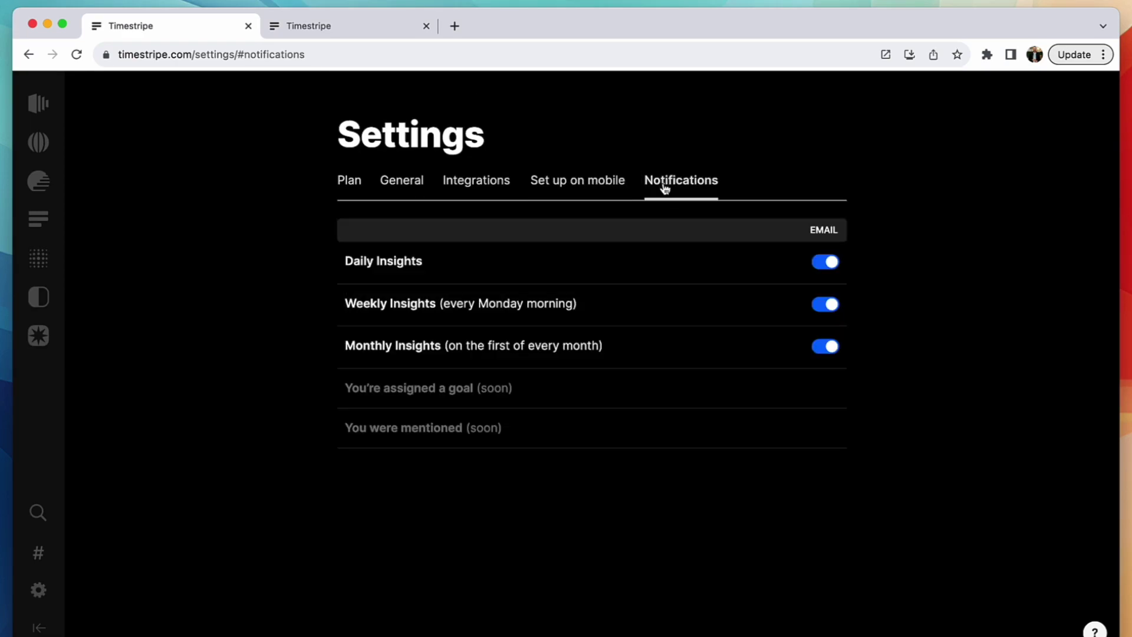
pyautogui.click(38, 103)
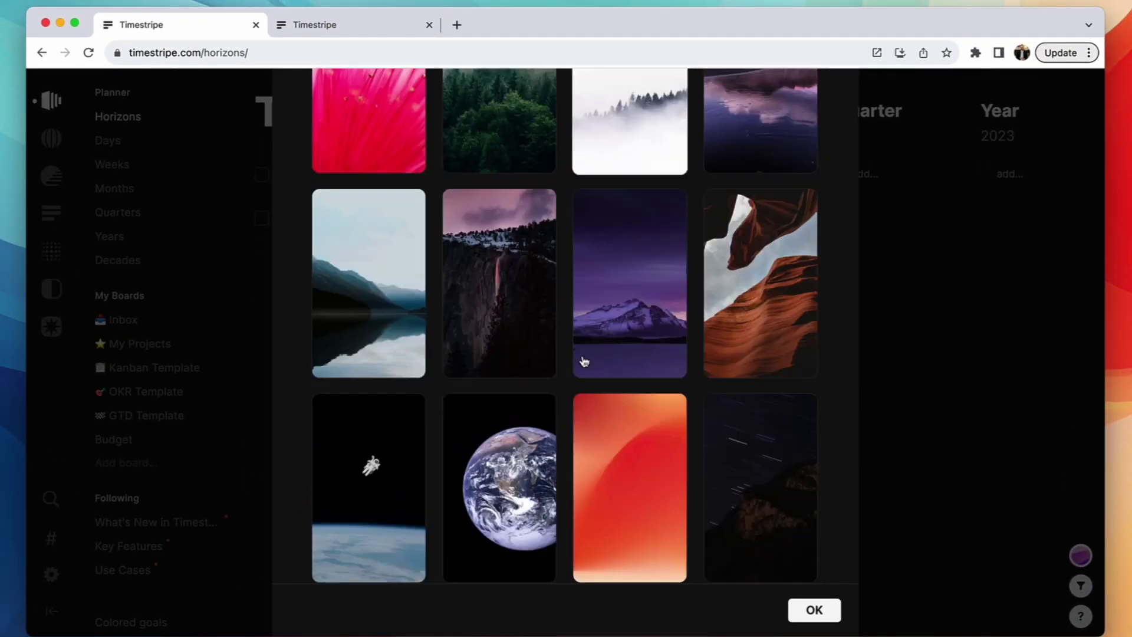
# Step: Set the waterfall photo as the planner's cover image, then switch to the Days view
pyautogui.click(600, 455)
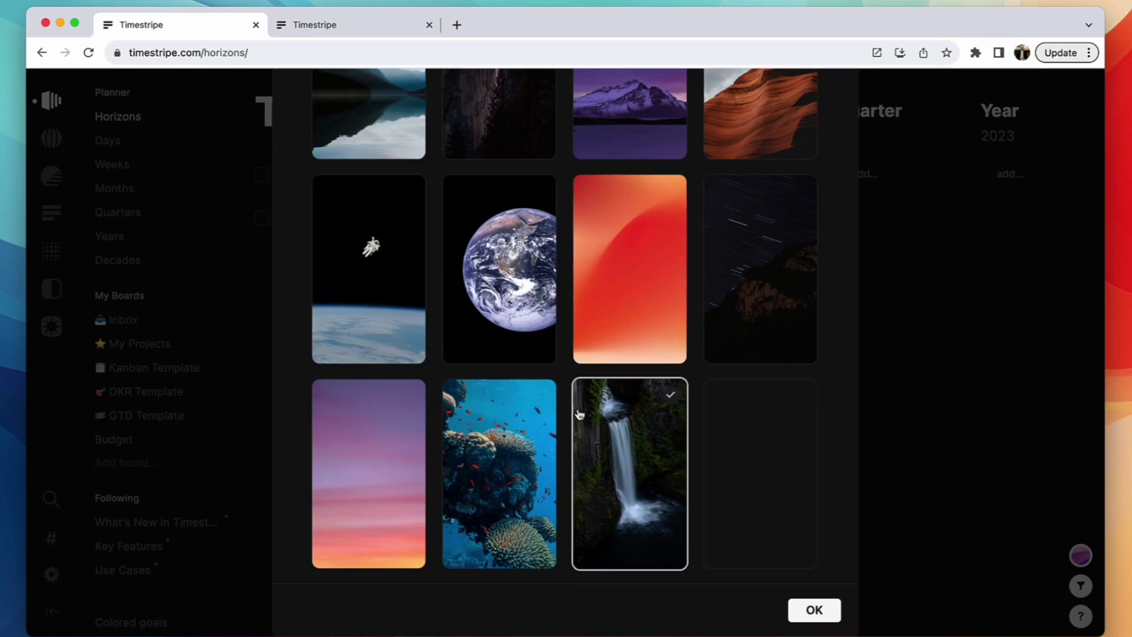
pyautogui.click(813, 610)
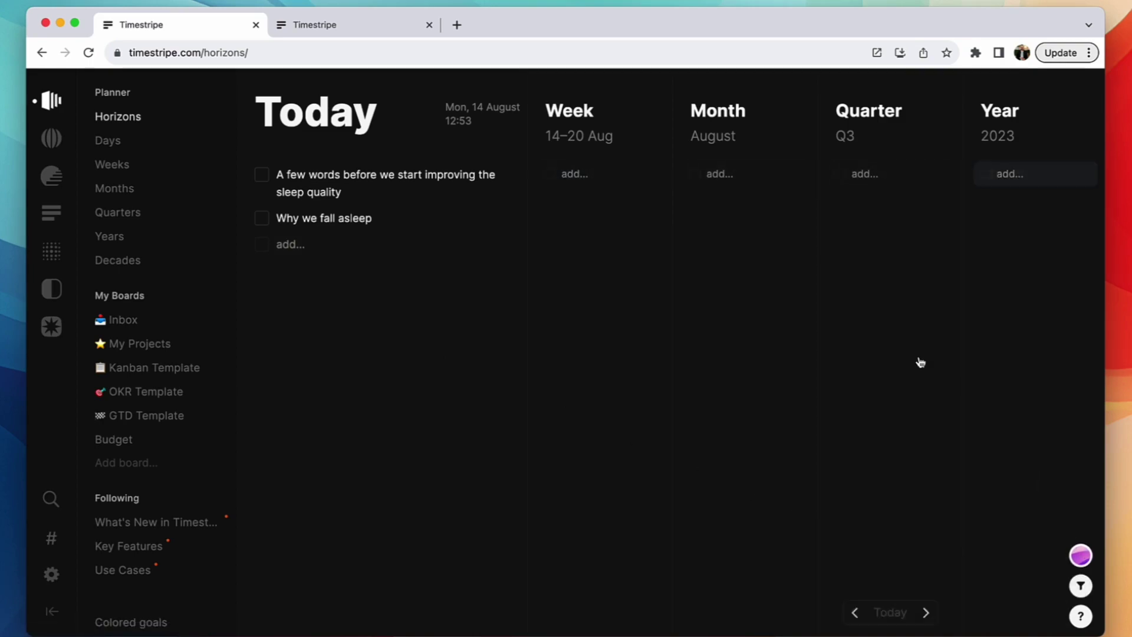
pyautogui.click(111, 146)
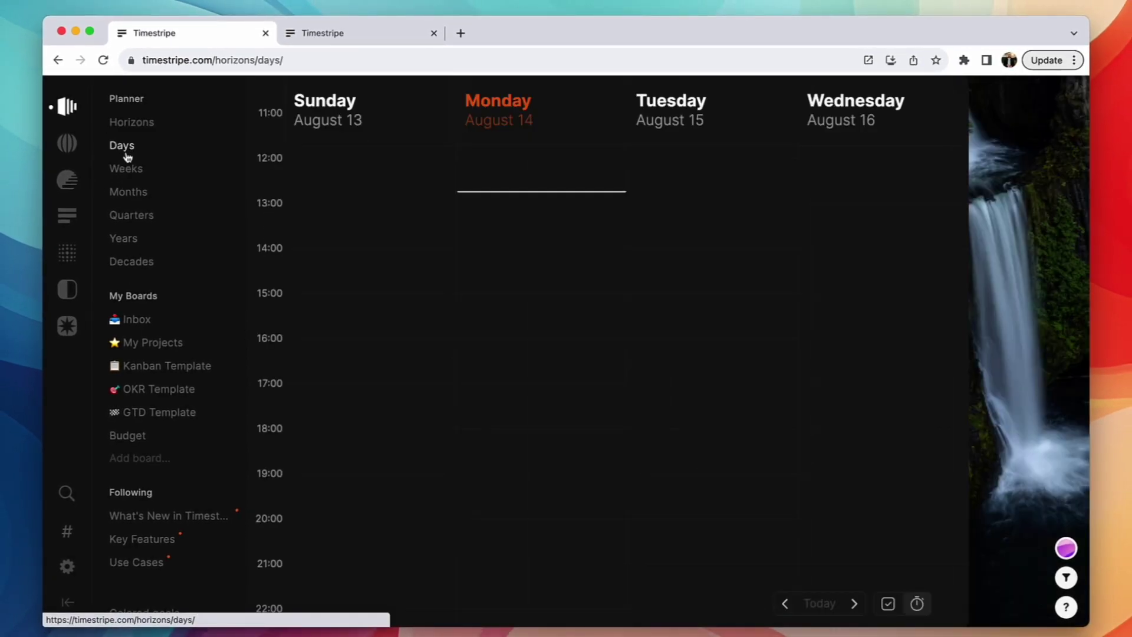
pyautogui.hscroll(-5, 124, 164)
pyautogui.hscroll(5, 124, 164)
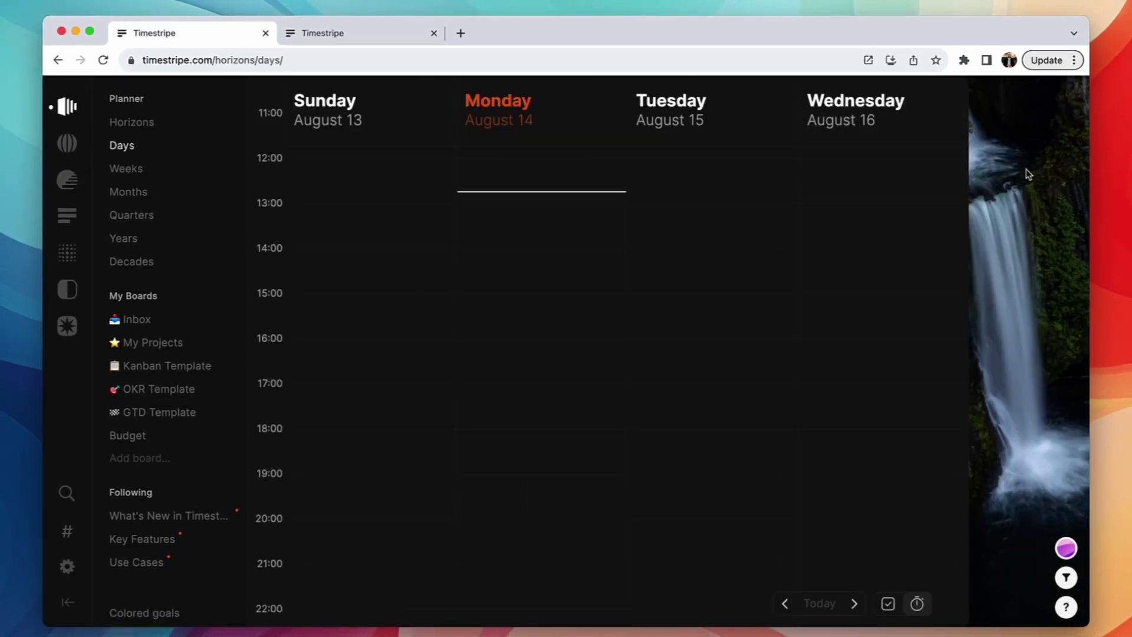
pyautogui.hscroll(-5, 1029, 174)
pyautogui.click(155, 356)
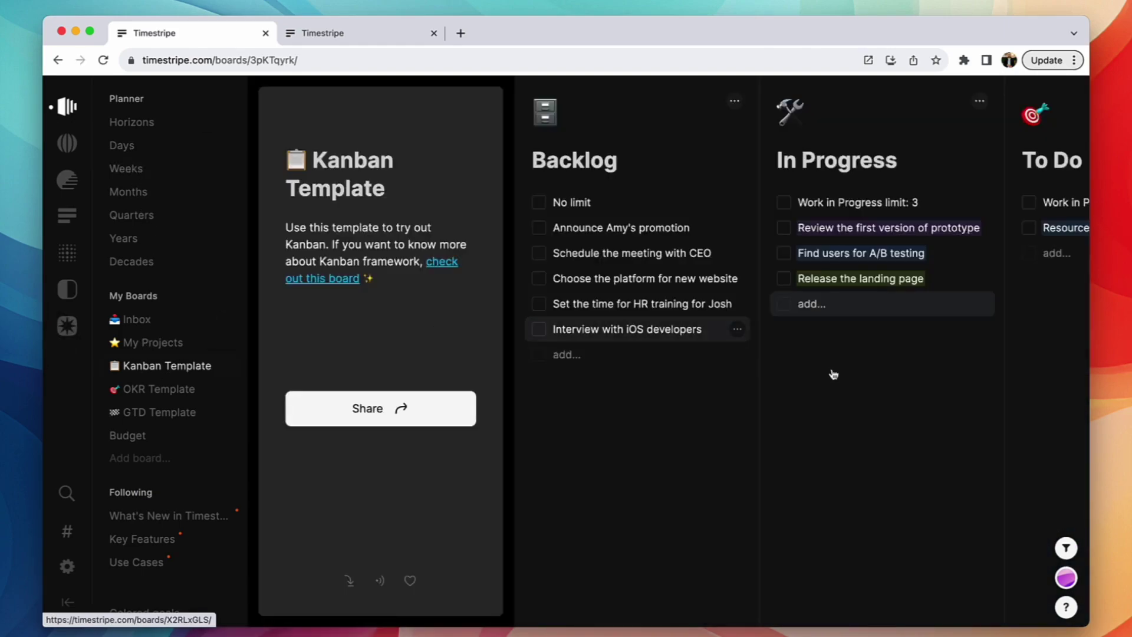
pyautogui.hscroll(5, 832, 374)
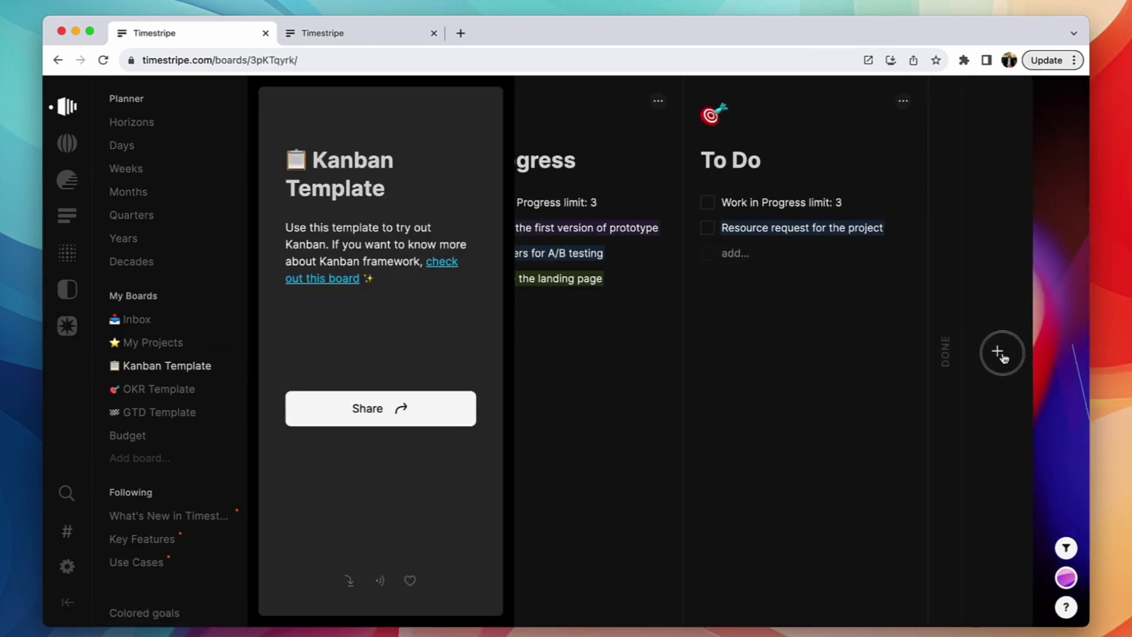
pyautogui.hscroll(-10, 695, 341)
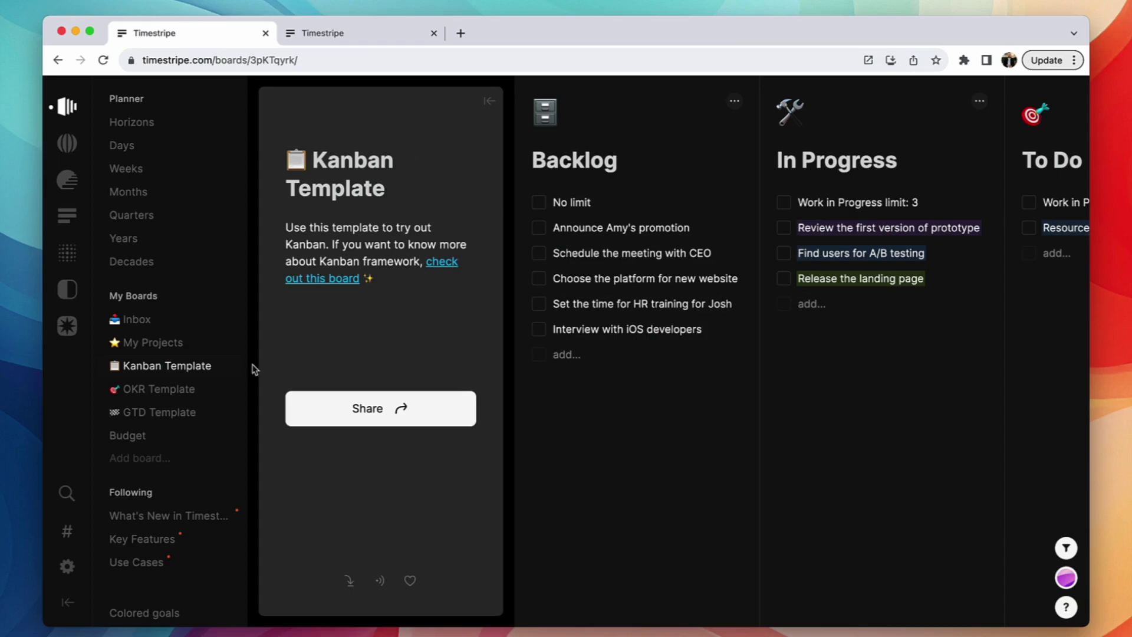
pyautogui.click(168, 539)
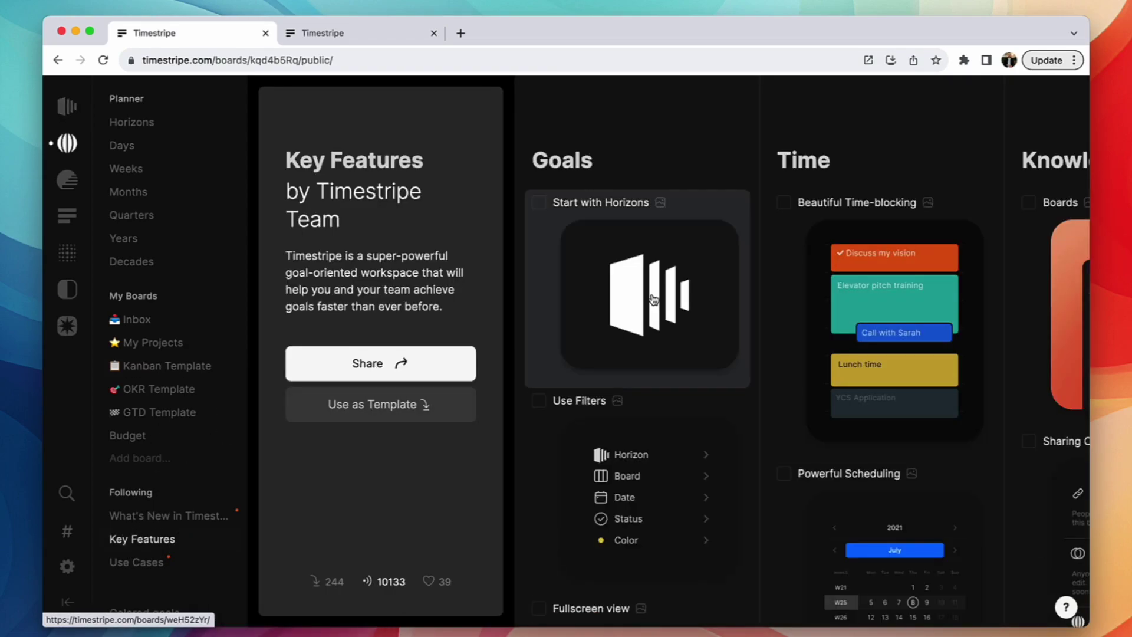
pyautogui.hscroll(5, 652, 299)
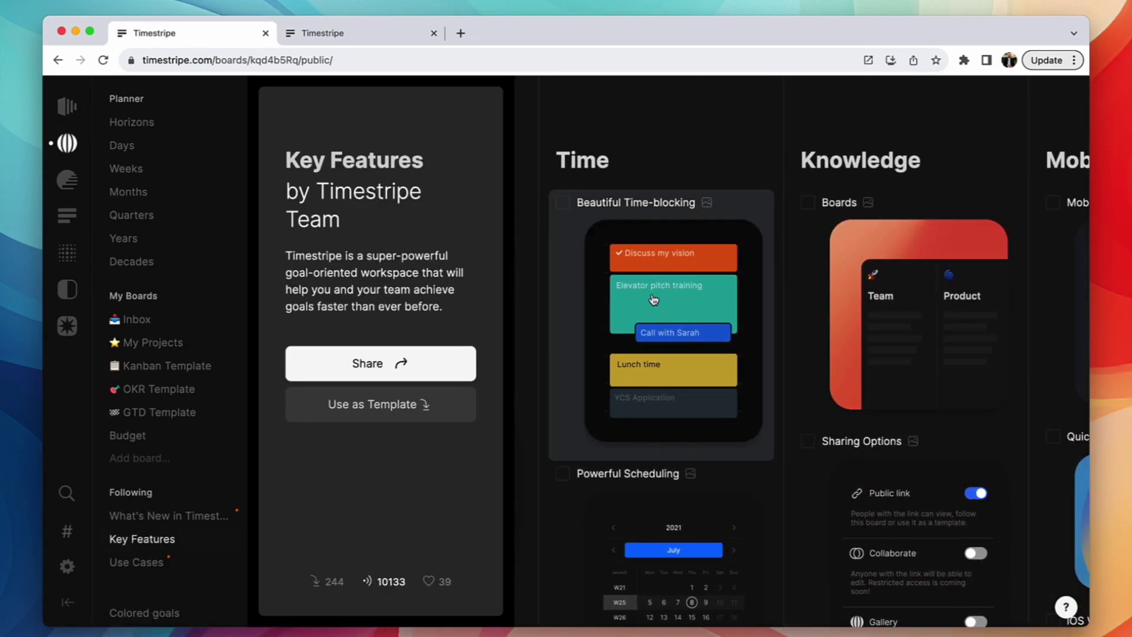
pyautogui.hscroll(3, 653, 300)
pyautogui.hscroll(-5, 672, 366)
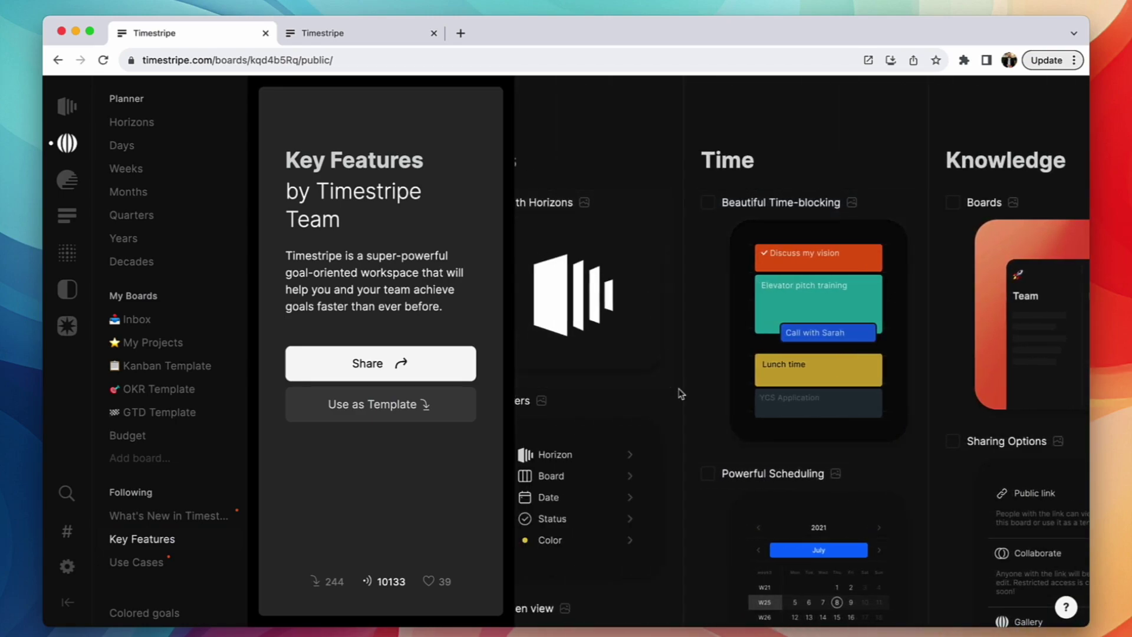
pyautogui.scroll(-6, 763, 484)
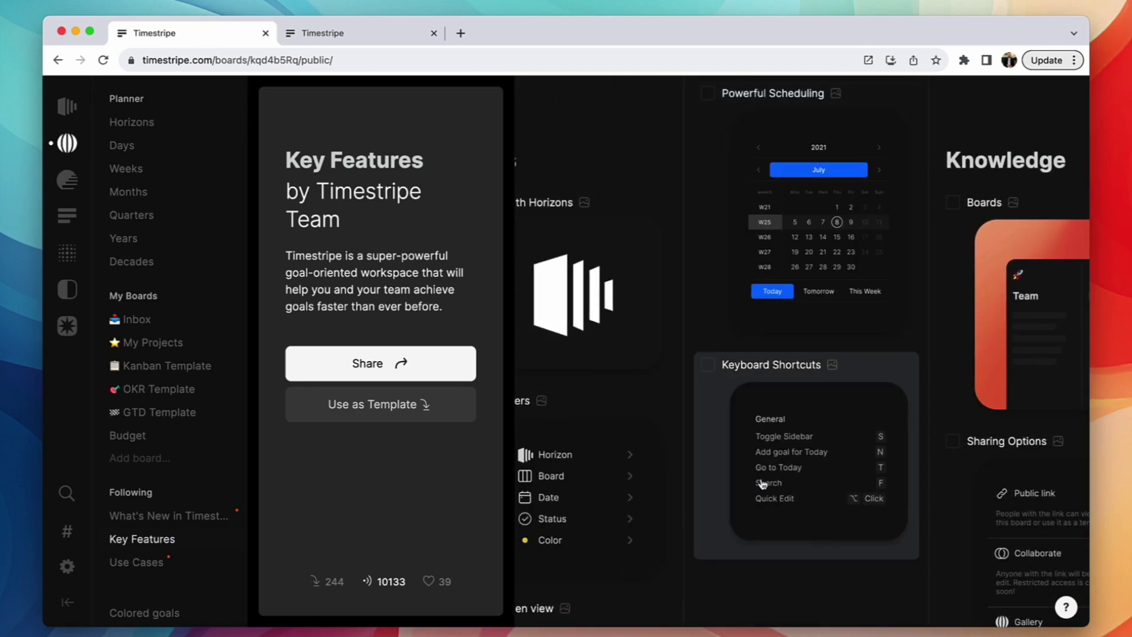
pyautogui.hscroll(5, 762, 484)
pyautogui.scroll(-6, 808, 467)
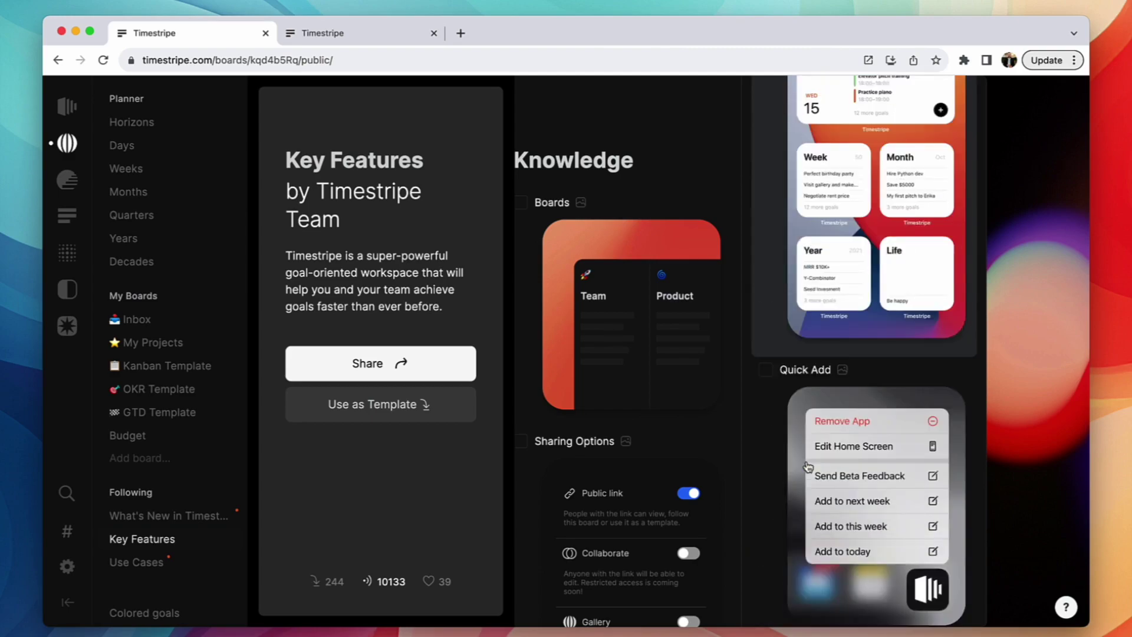
pyautogui.scroll(-3, 808, 467)
pyautogui.hscroll(-4, 731, 407)
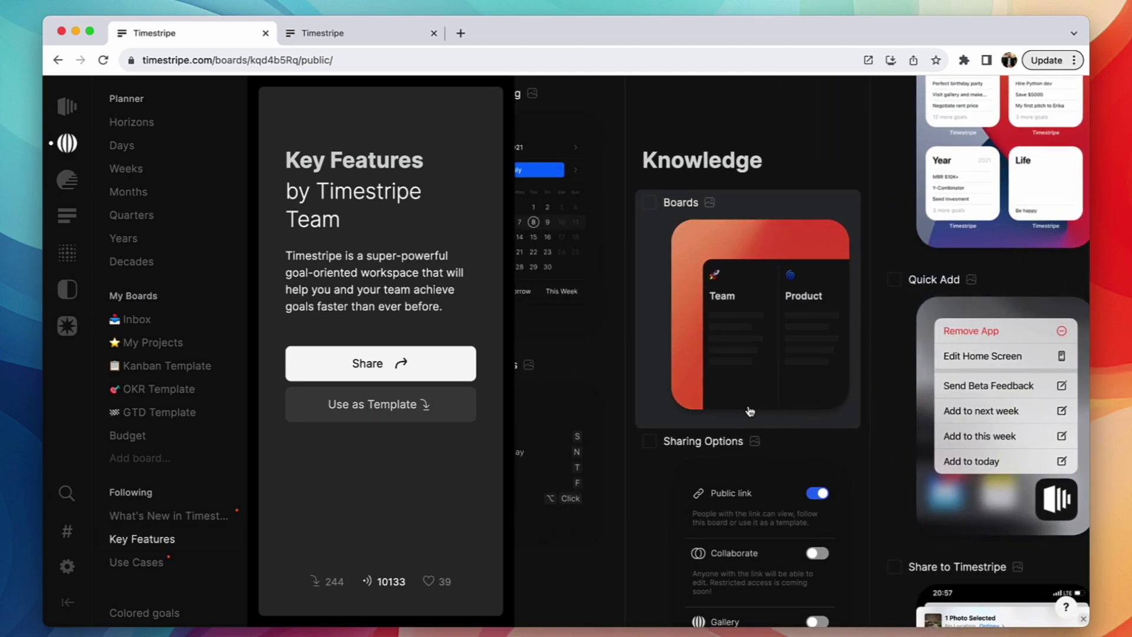
pyautogui.hscroll(-4, 750, 411)
pyautogui.scroll(5, 730, 346)
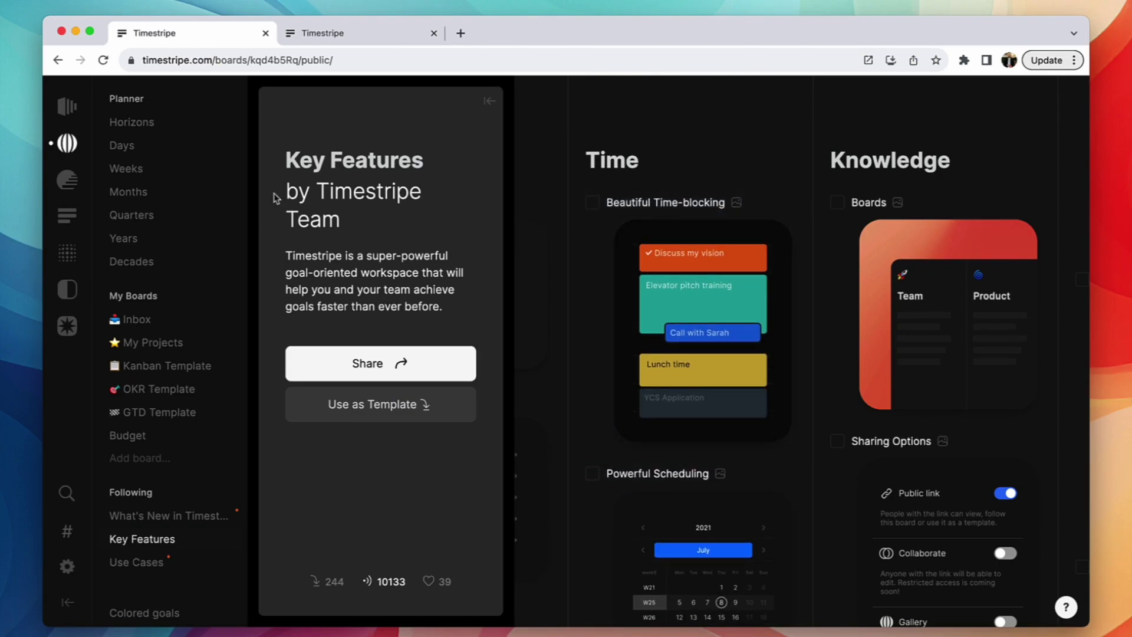
pyautogui.click(121, 145)
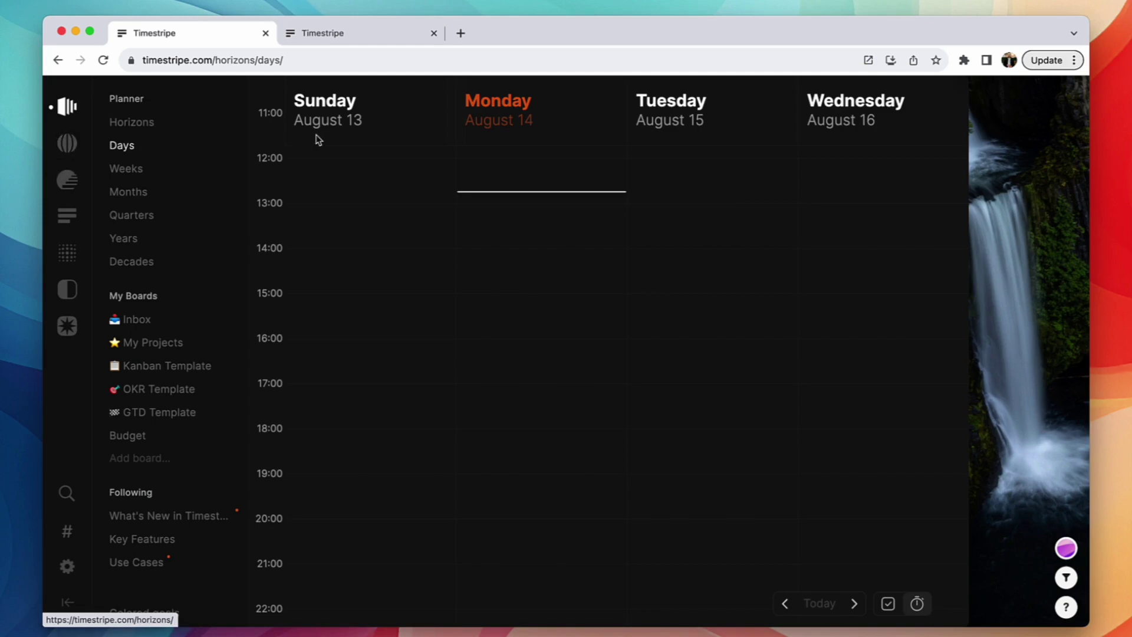
# Step: Scroll across the Horizons goal columns to Life and back, then open the life-in-years Overview
pyautogui.click(193, 121)
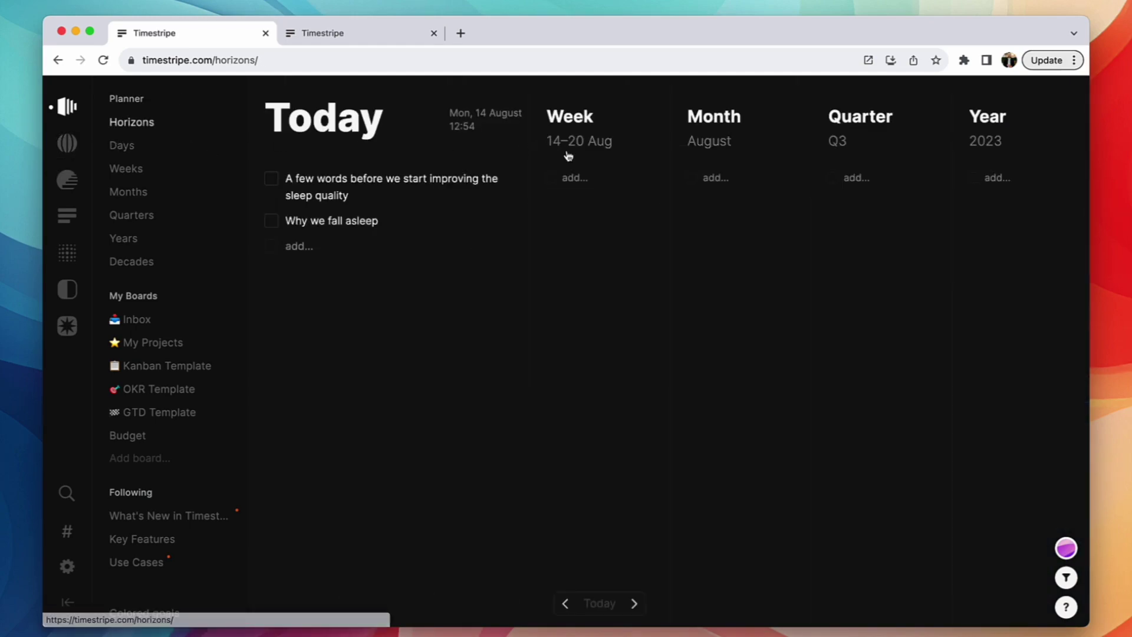
pyautogui.hscroll(3, 607, 200)
pyautogui.hscroll(3, 606, 199)
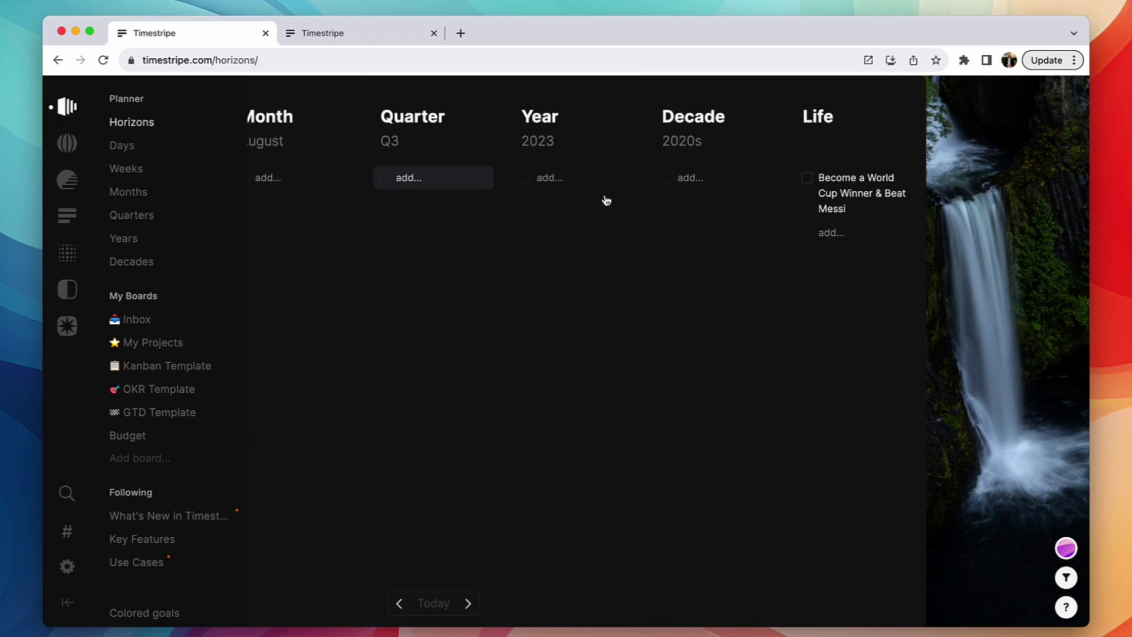
pyautogui.hscroll(-5, 606, 199)
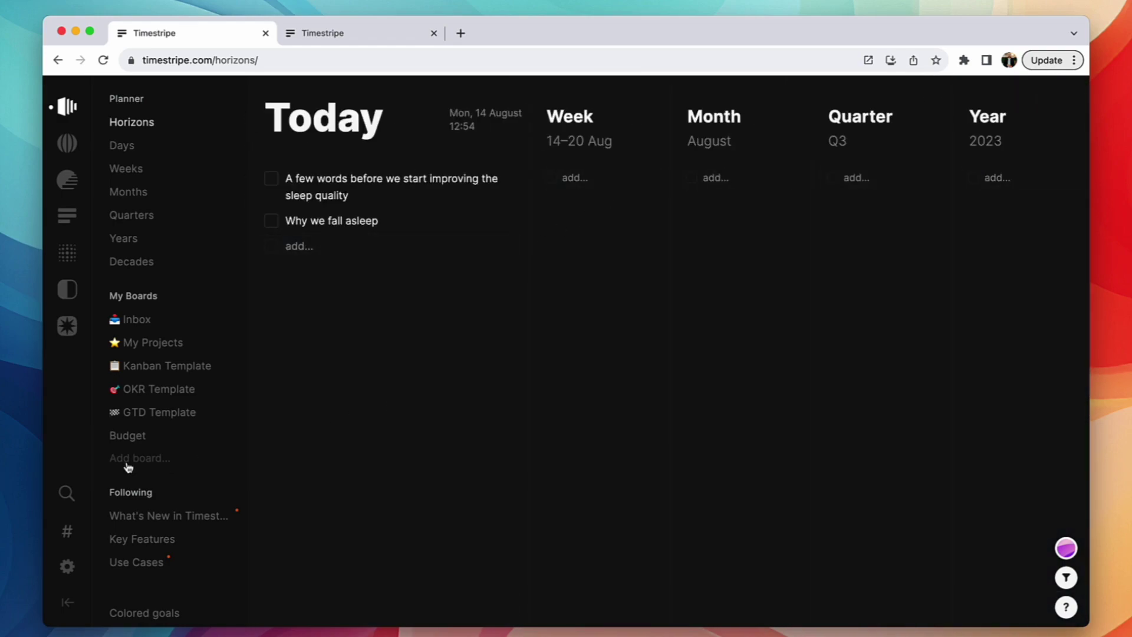
pyautogui.scroll(-2, 127, 465)
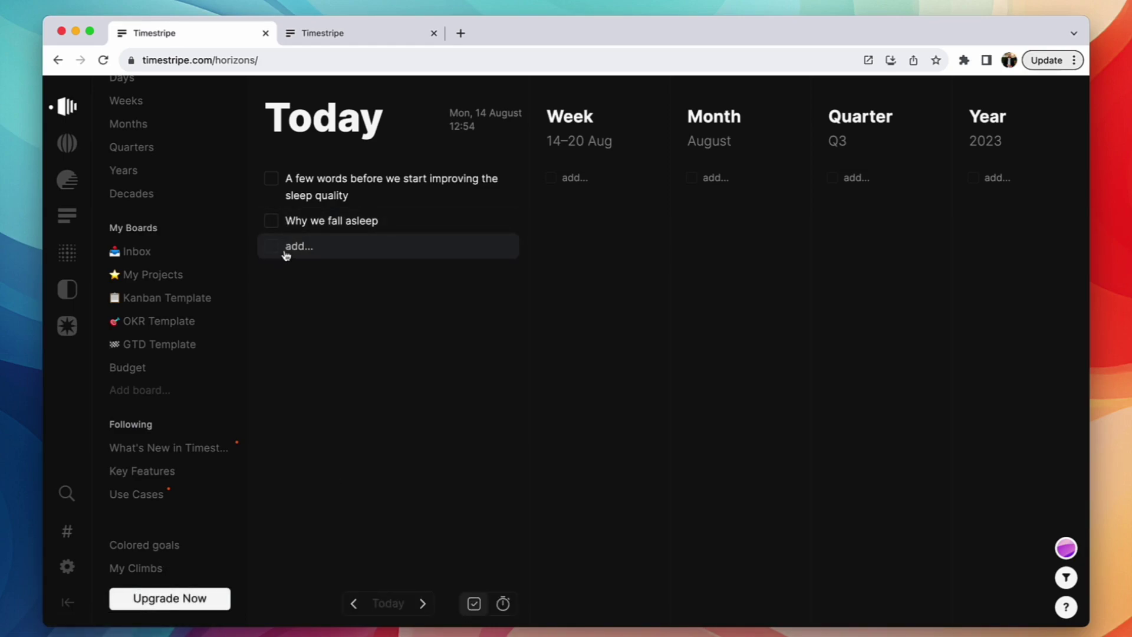
pyautogui.click(73, 257)
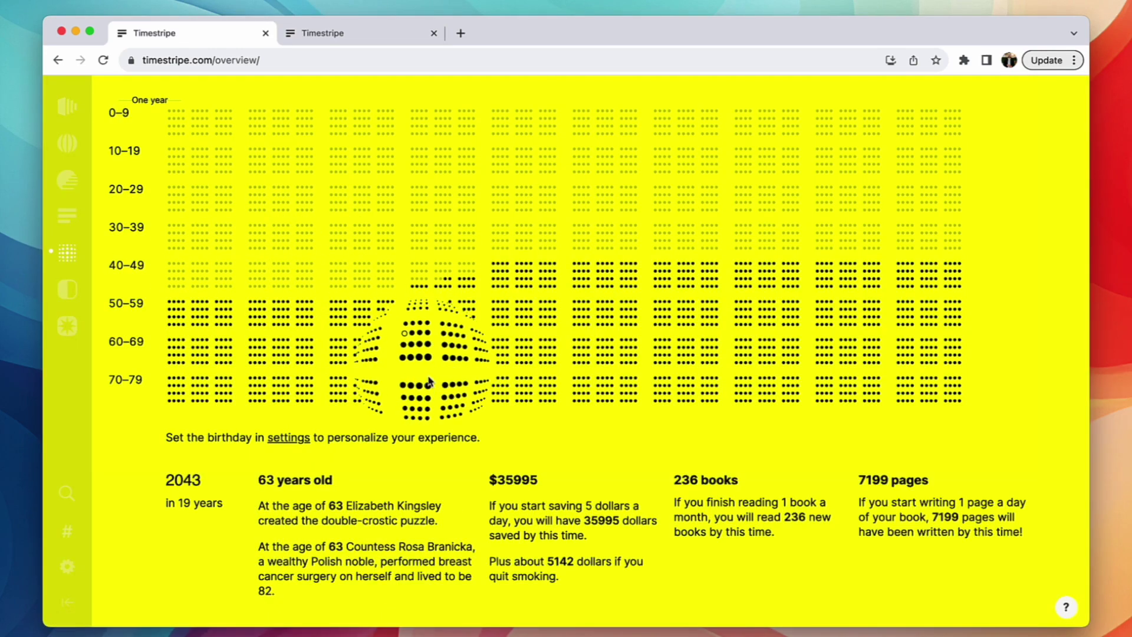